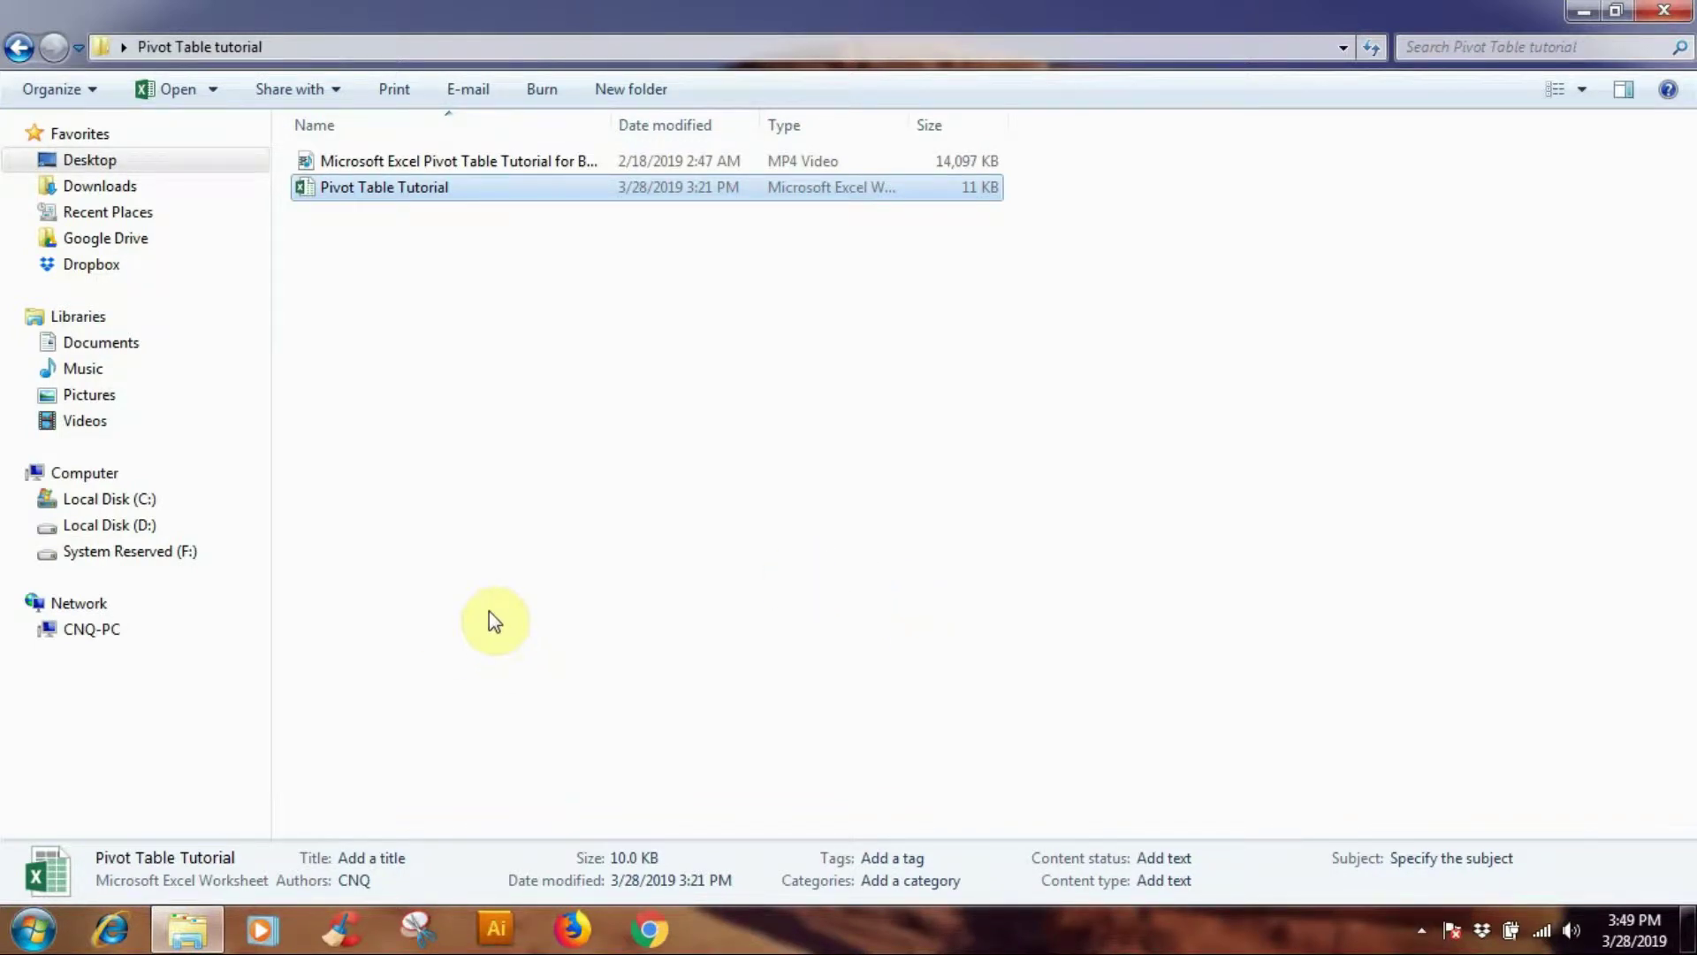
- Open the Pivot Table Tutorial workbook from its folder in Excel
{"action": "double_click", "coordinate": [455, 189]}
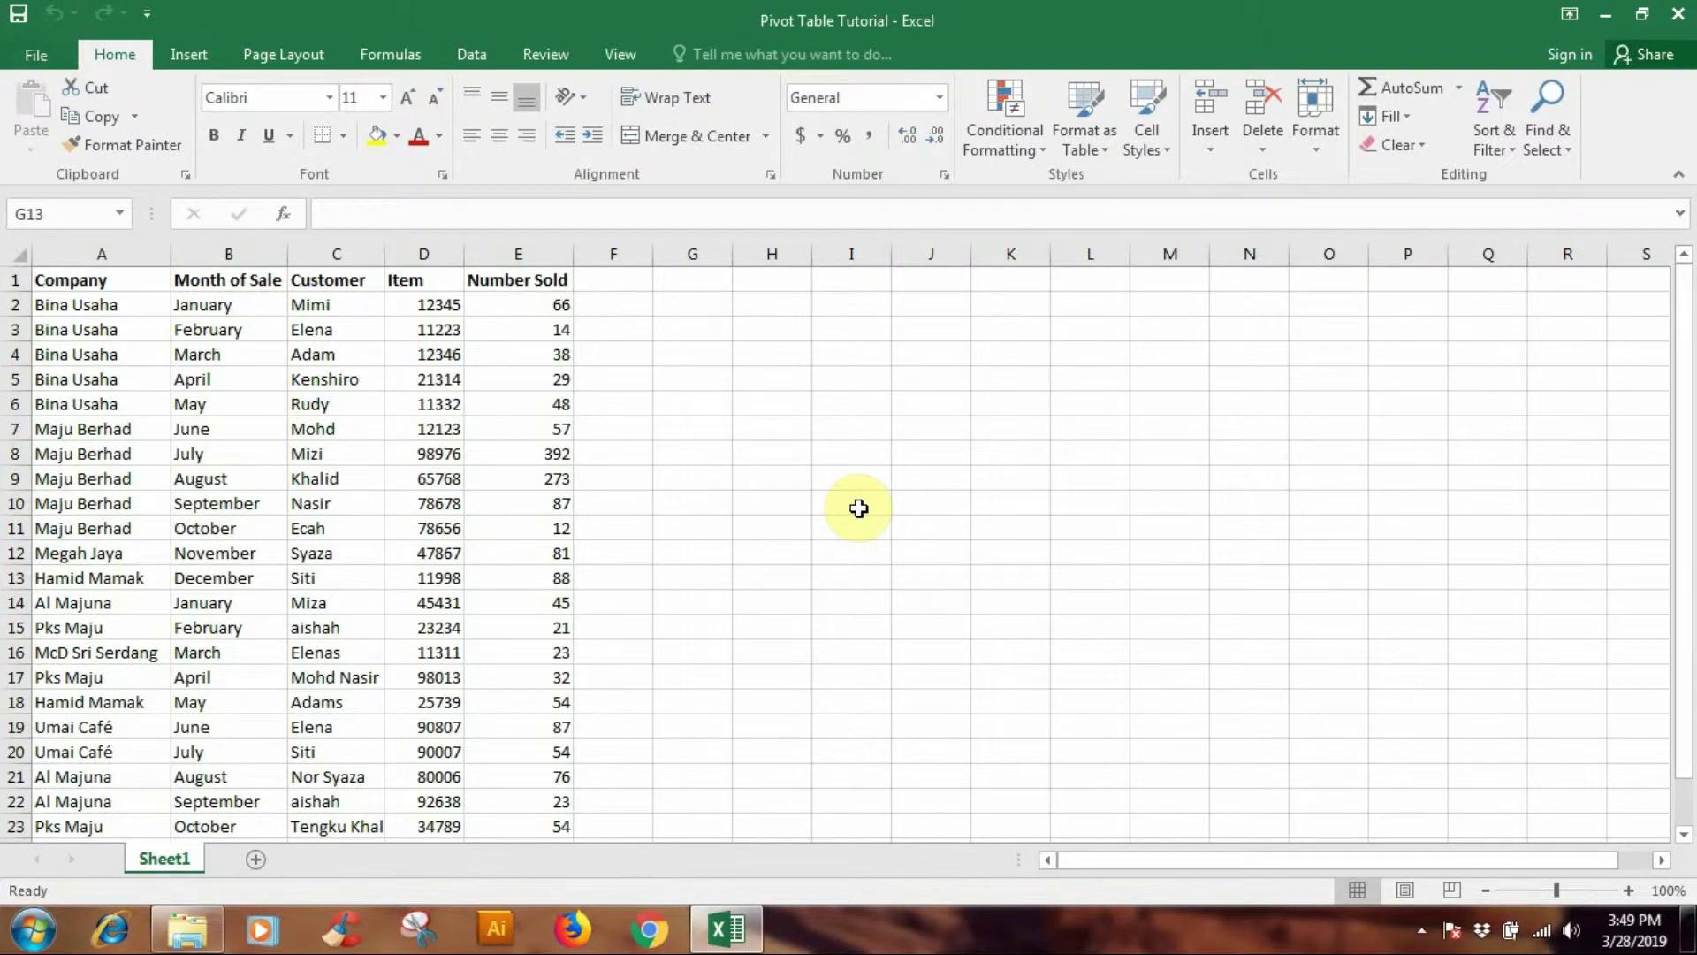
{"action": "scroll", "coordinate": [858, 508], "scroll_direction": "down", "scroll_amount": 1}
{"action": "scroll", "coordinate": [859, 508], "scroll_direction": "up", "scroll_amount": 1}
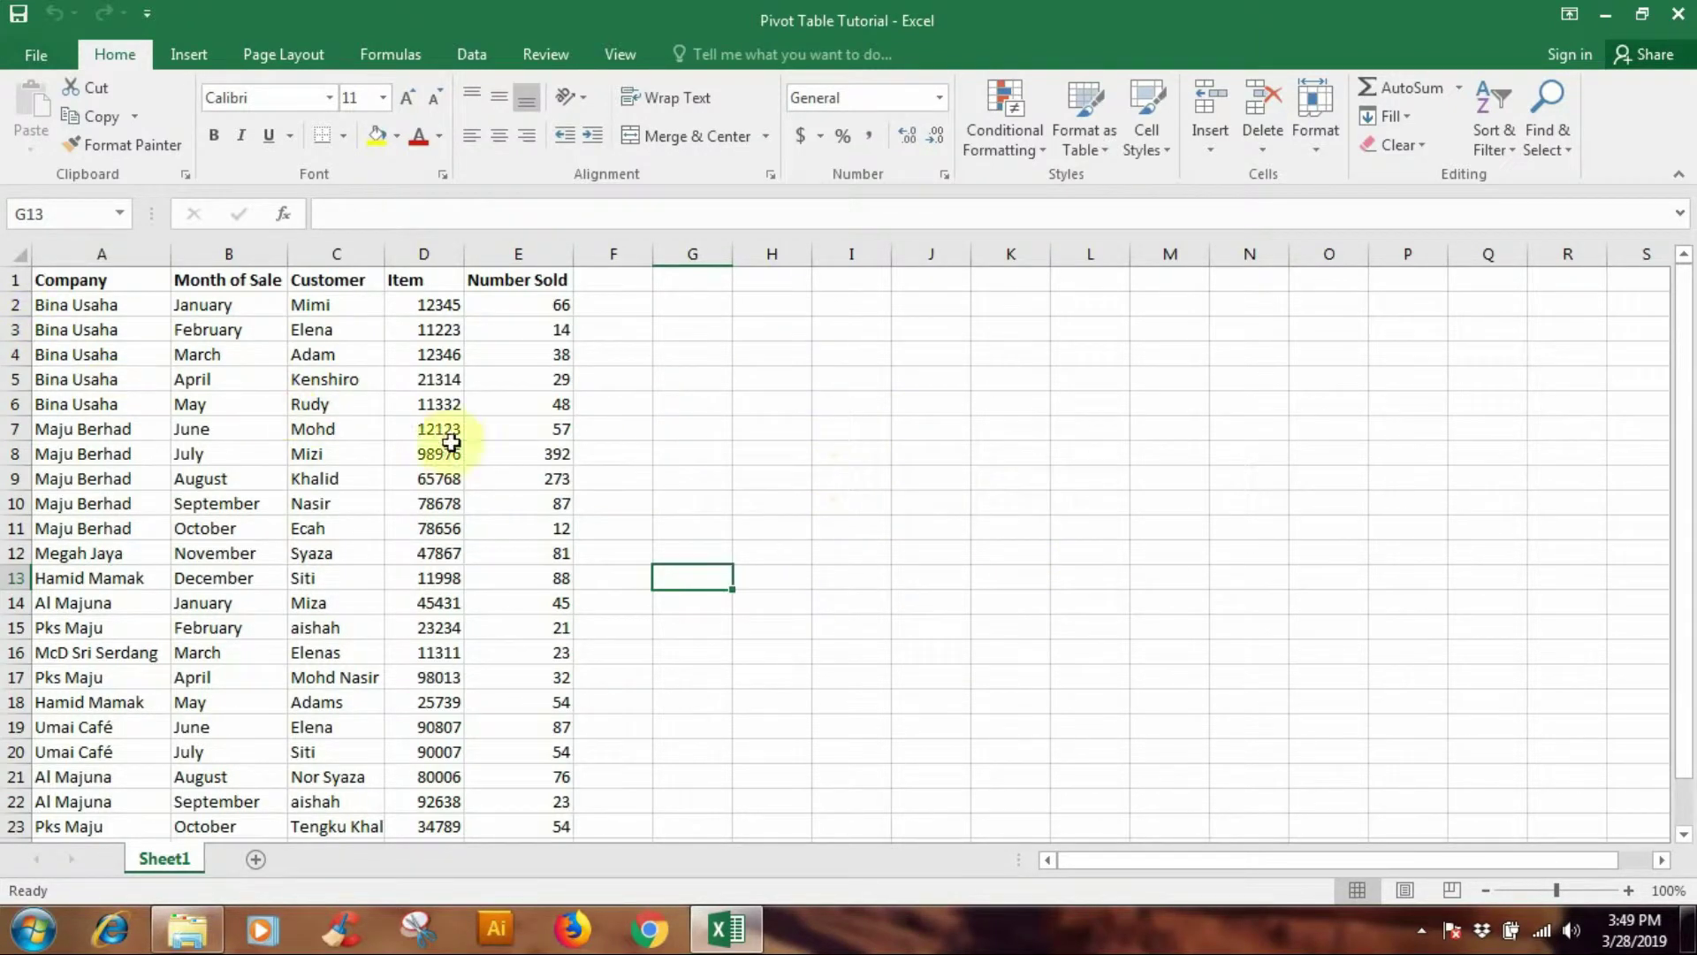
{"action": "scroll", "coordinate": [592, 458], "scroll_direction": "down", "scroll_amount": 2}
{"action": "scroll", "coordinate": [592, 459], "scroll_direction": "down", "scroll_amount": 1}
{"action": "scroll", "coordinate": [594, 456], "scroll_direction": "up", "scroll_amount": 3}
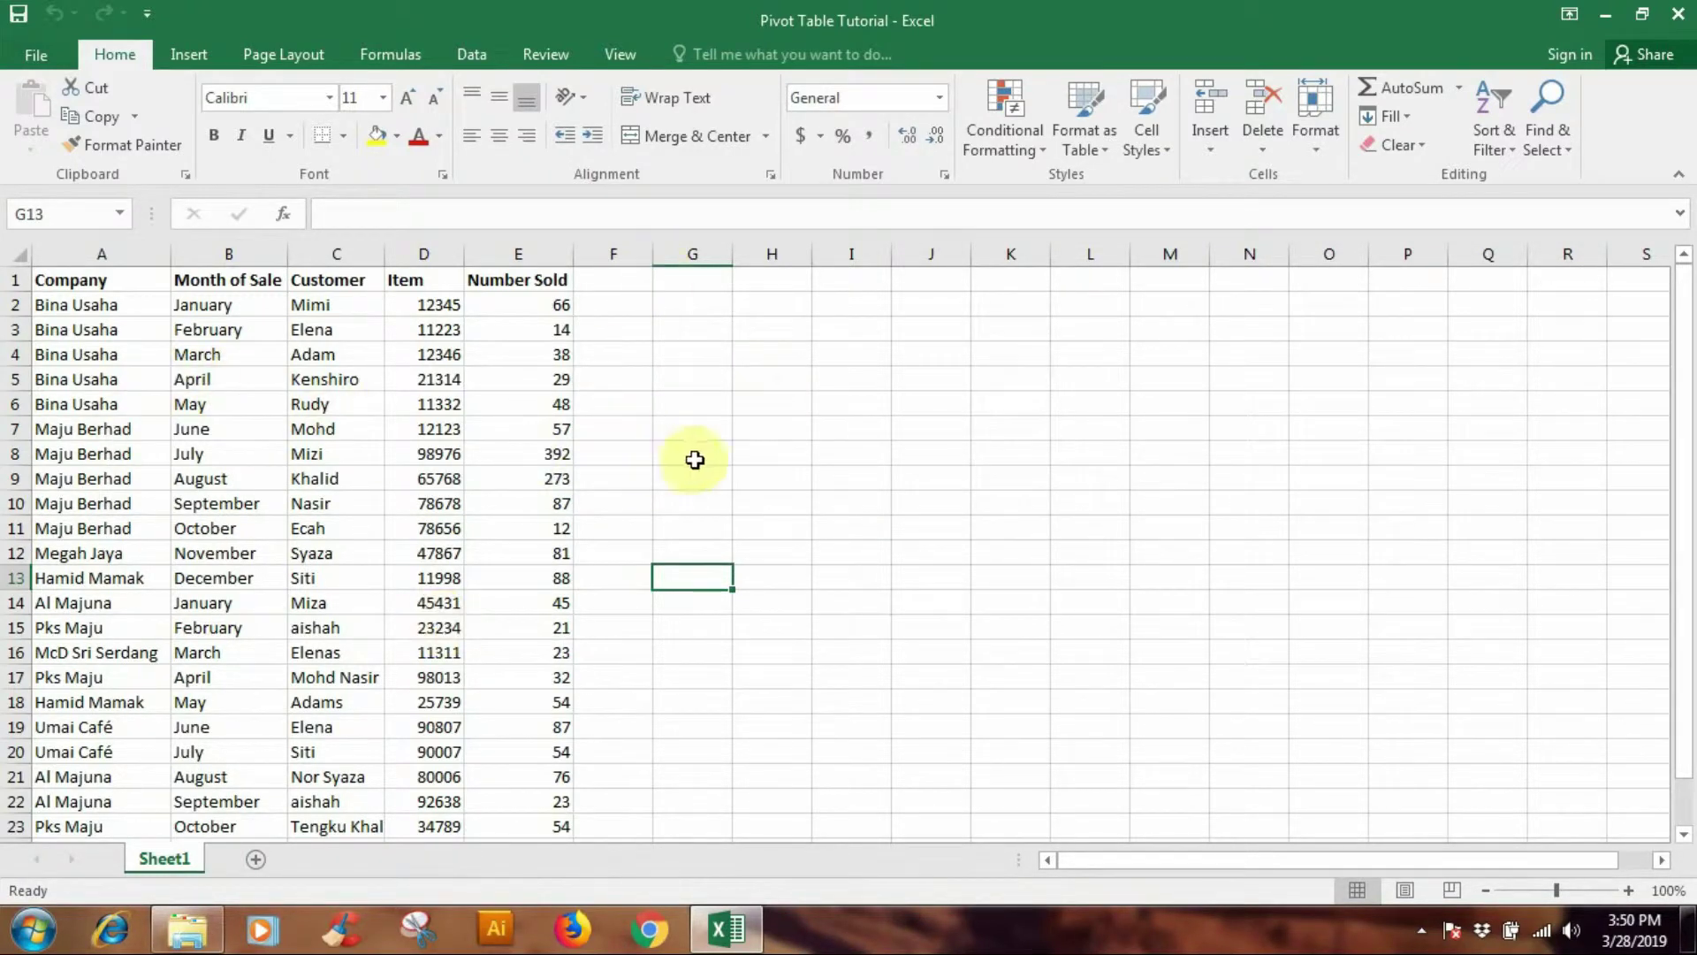
- Select the sales data A1:E25 and insert a PivotTable from it on a new worksheet
{"action": "mouse_move", "coordinate": [55, 277]}
{"action": "left_mouse_down"}
{"action": "mouse_move", "coordinate": [575, 653]}
{"action": "mouse_move", "coordinate": [537, 599]}
{"action": "left_mouse_up"}
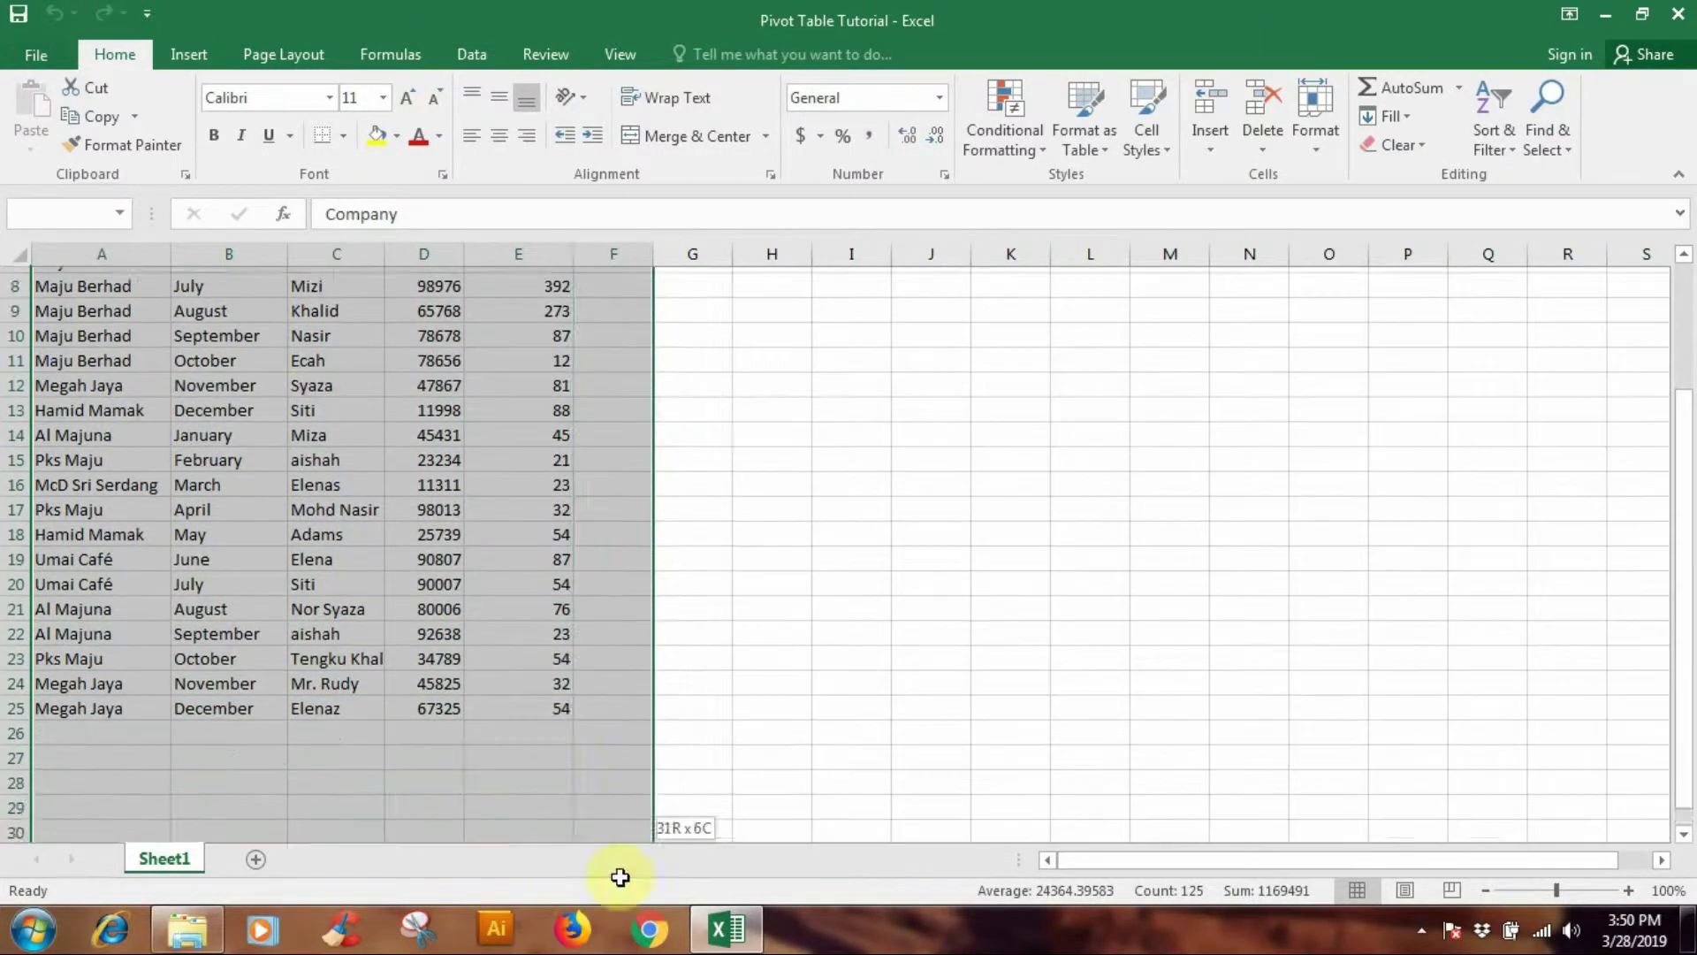
{"action": "scroll", "coordinate": [738, 586], "scroll_direction": "up", "scroll_amount": 4}
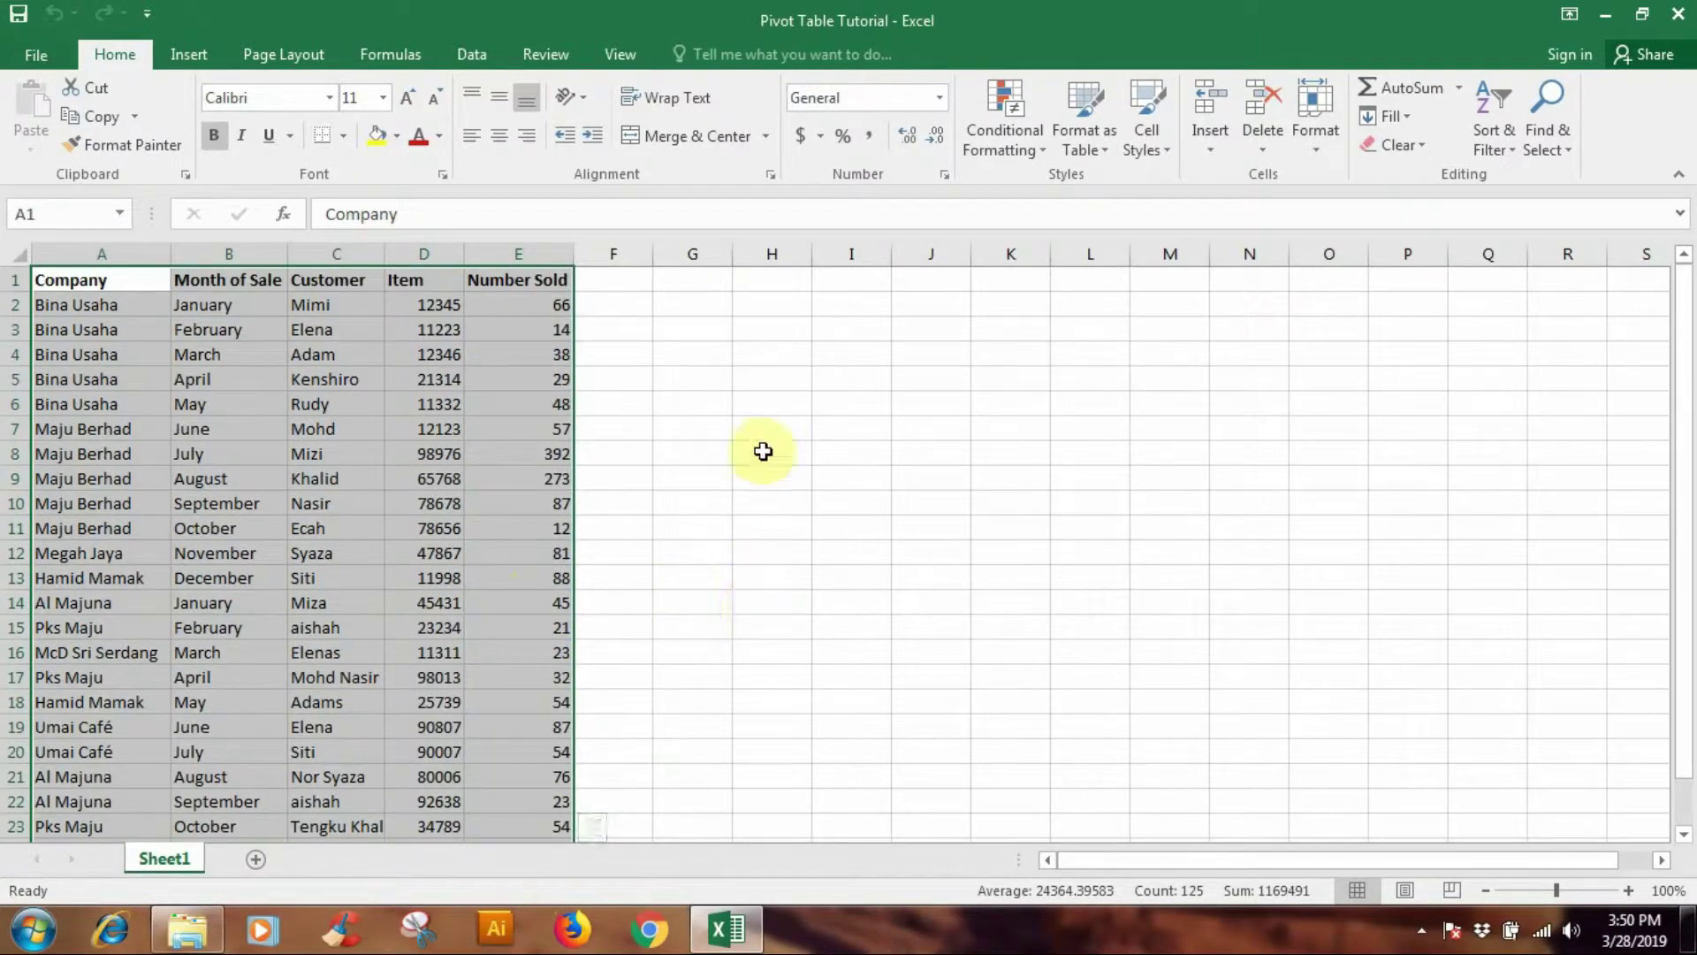
{"action": "left_click", "coordinate": [186, 55]}
{"action": "left_click", "coordinate": [46, 106]}
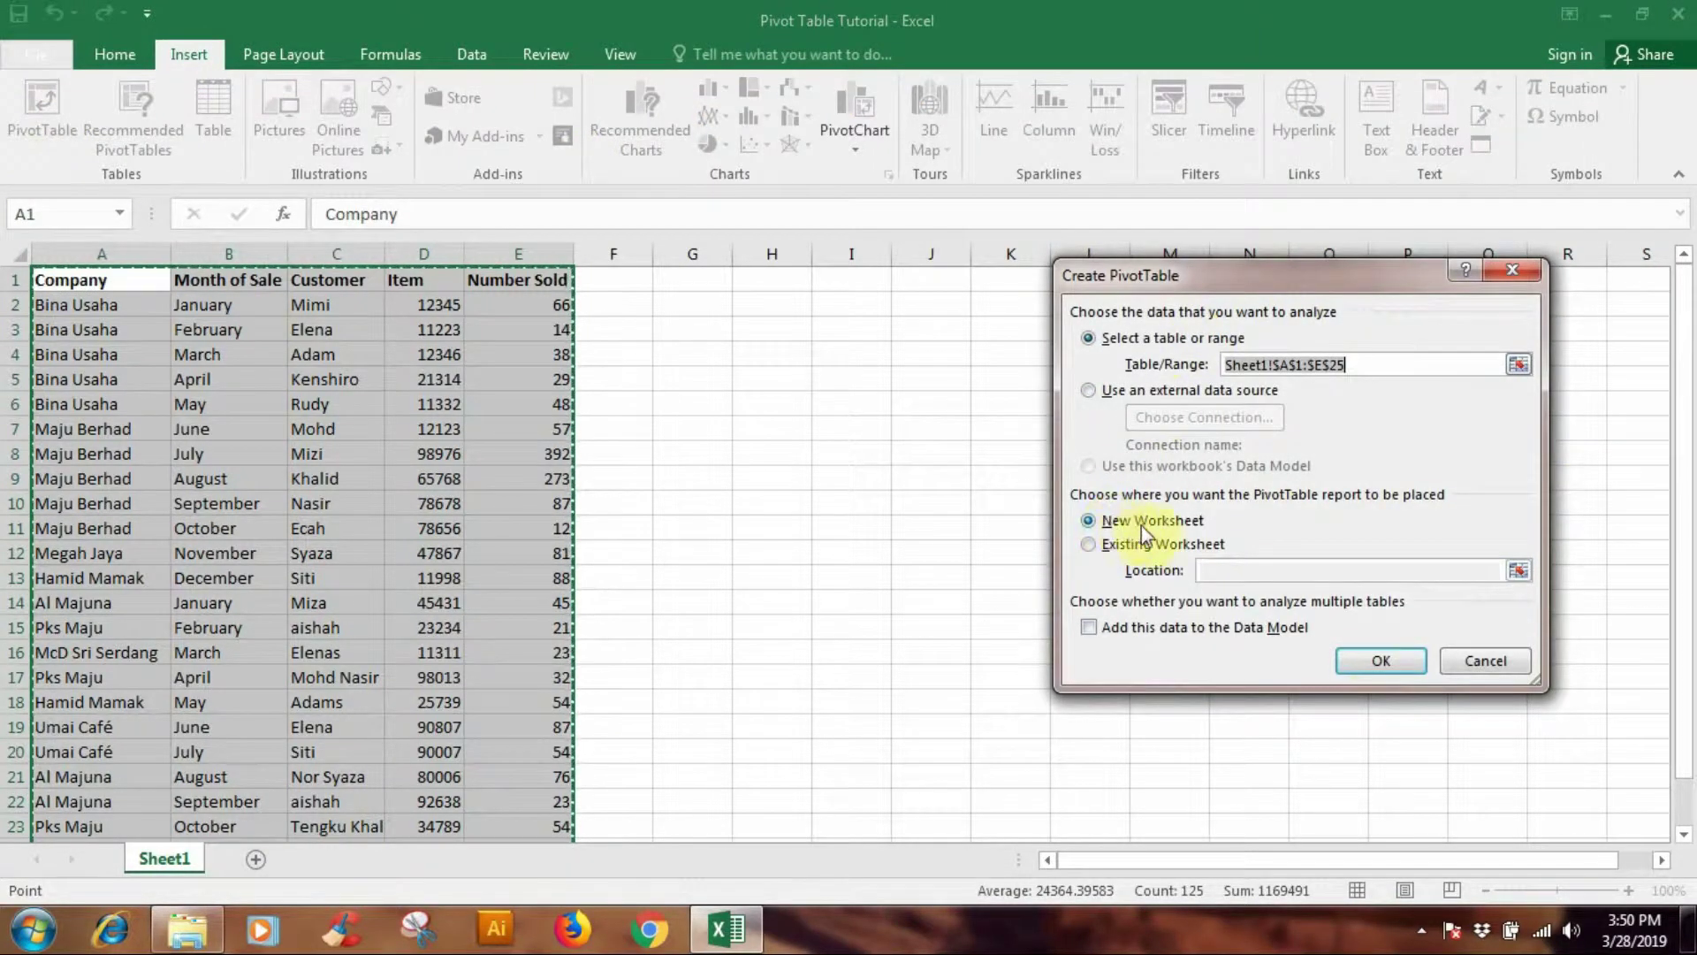
- Create the empty PivotTable1 on Sheet2, compare it with the Sheet1 data, and end on Sheet2
{"action": "left_click", "coordinate": [1381, 661]}
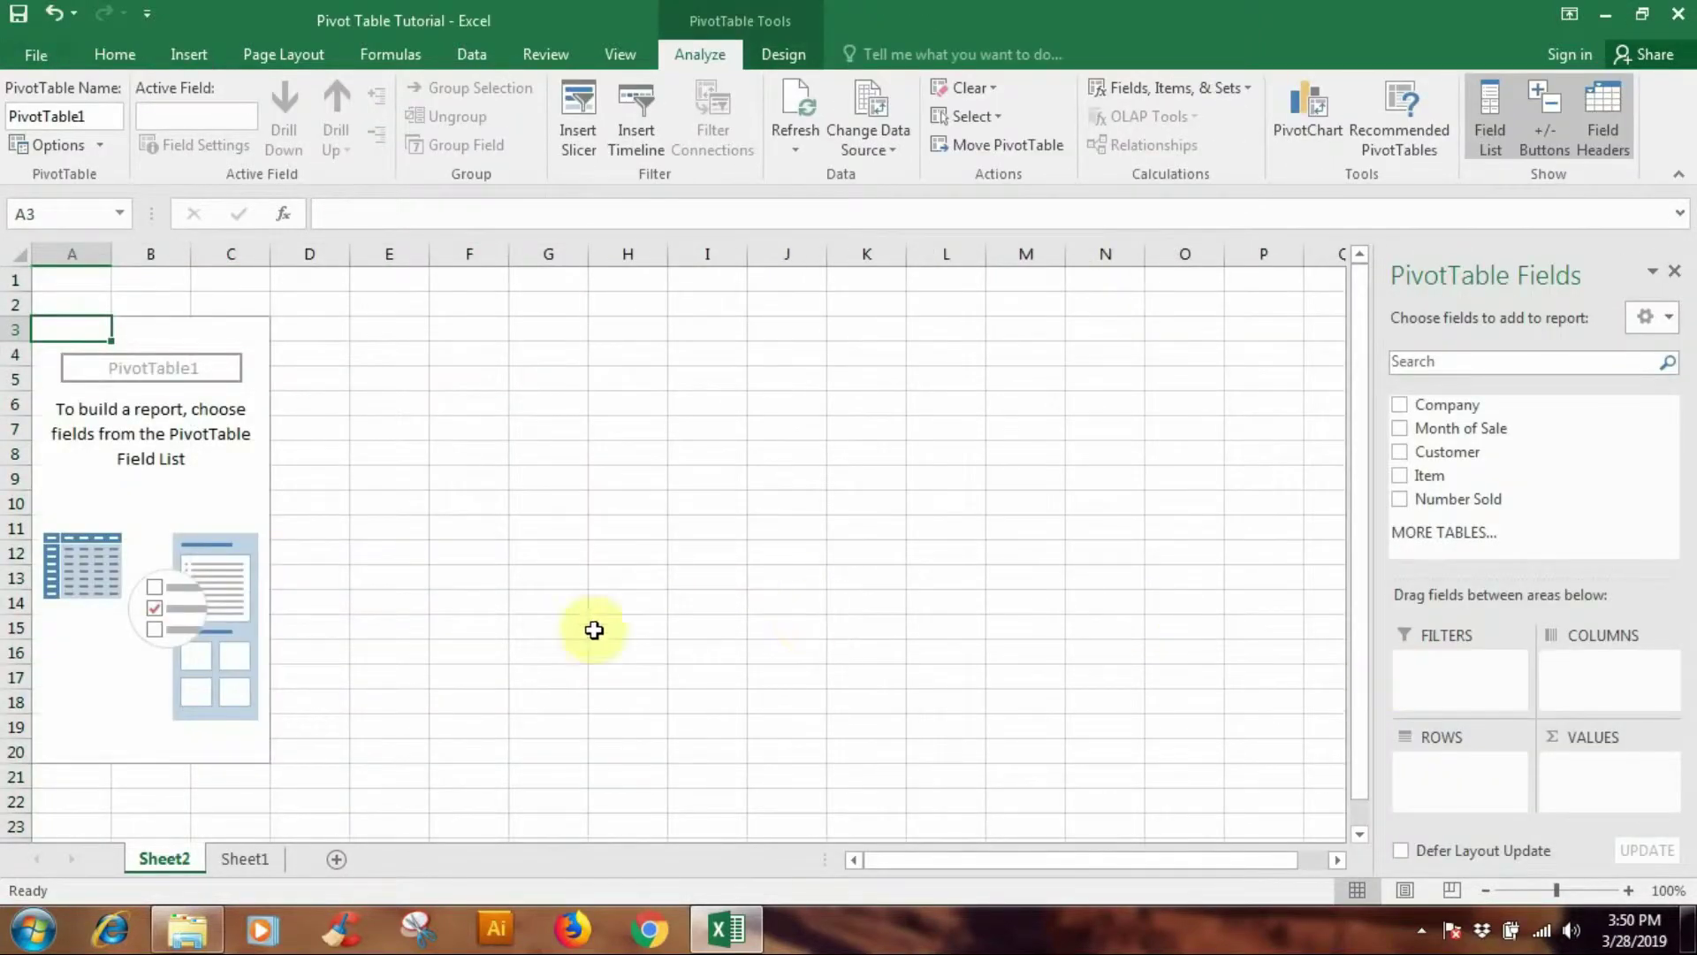
{"action": "left_click", "coordinate": [243, 859]}
{"action": "left_click", "coordinate": [177, 858]}
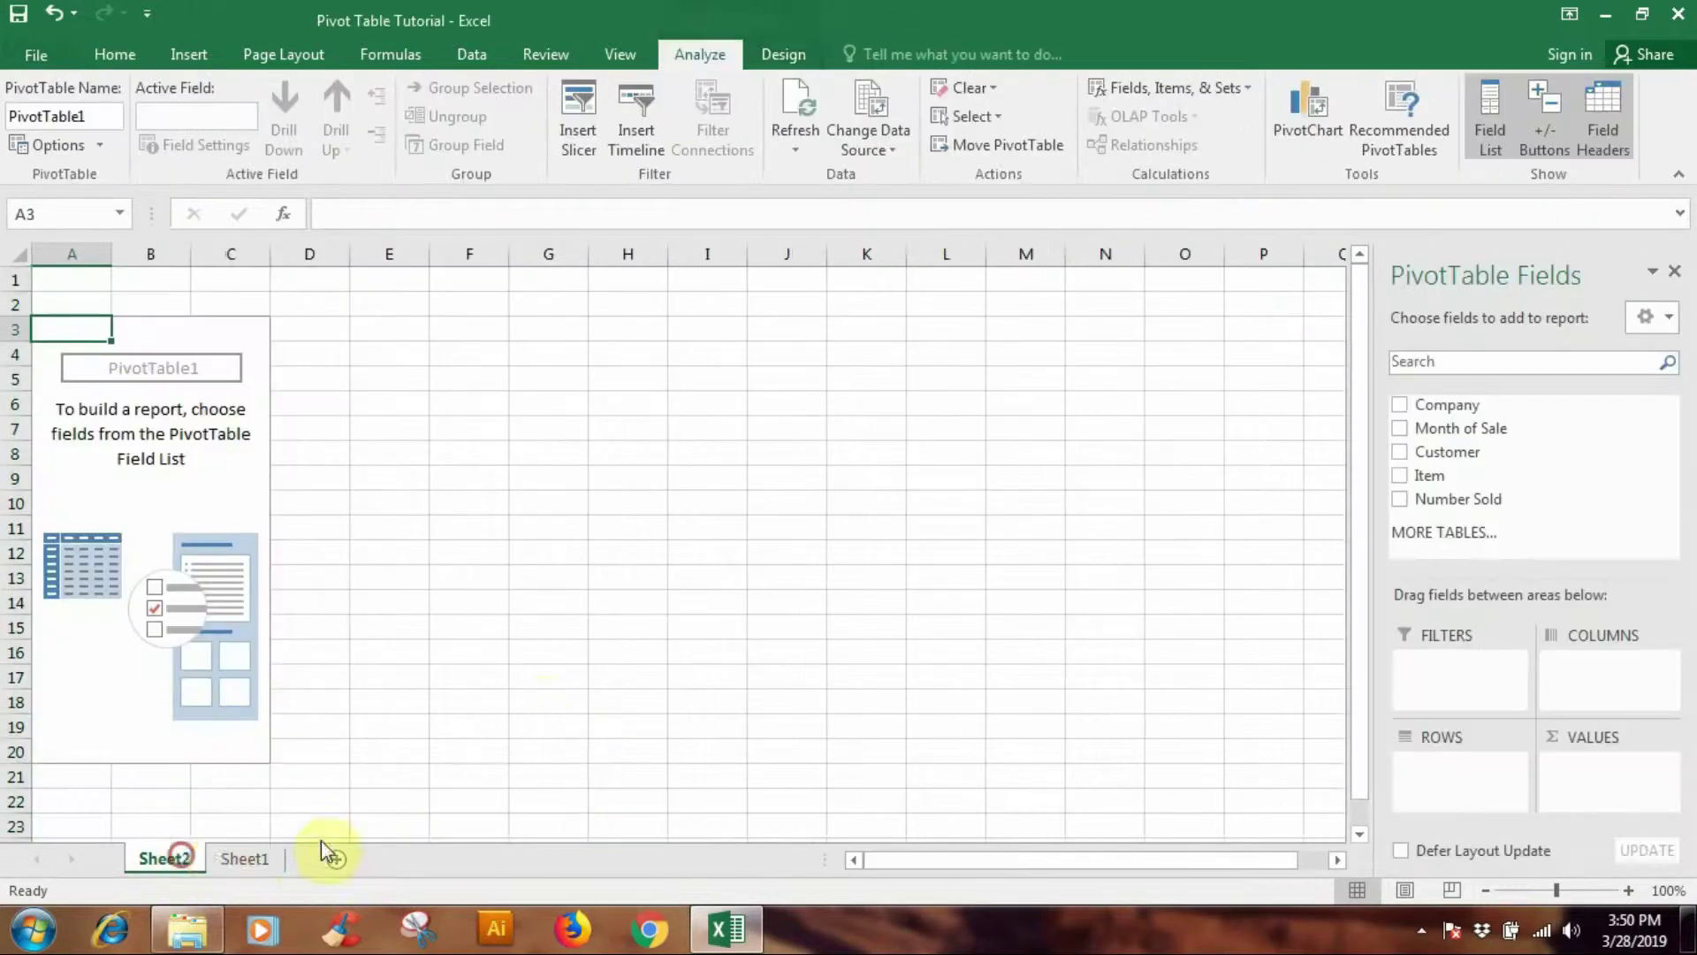
{"action": "left_click", "coordinate": [252, 857]}
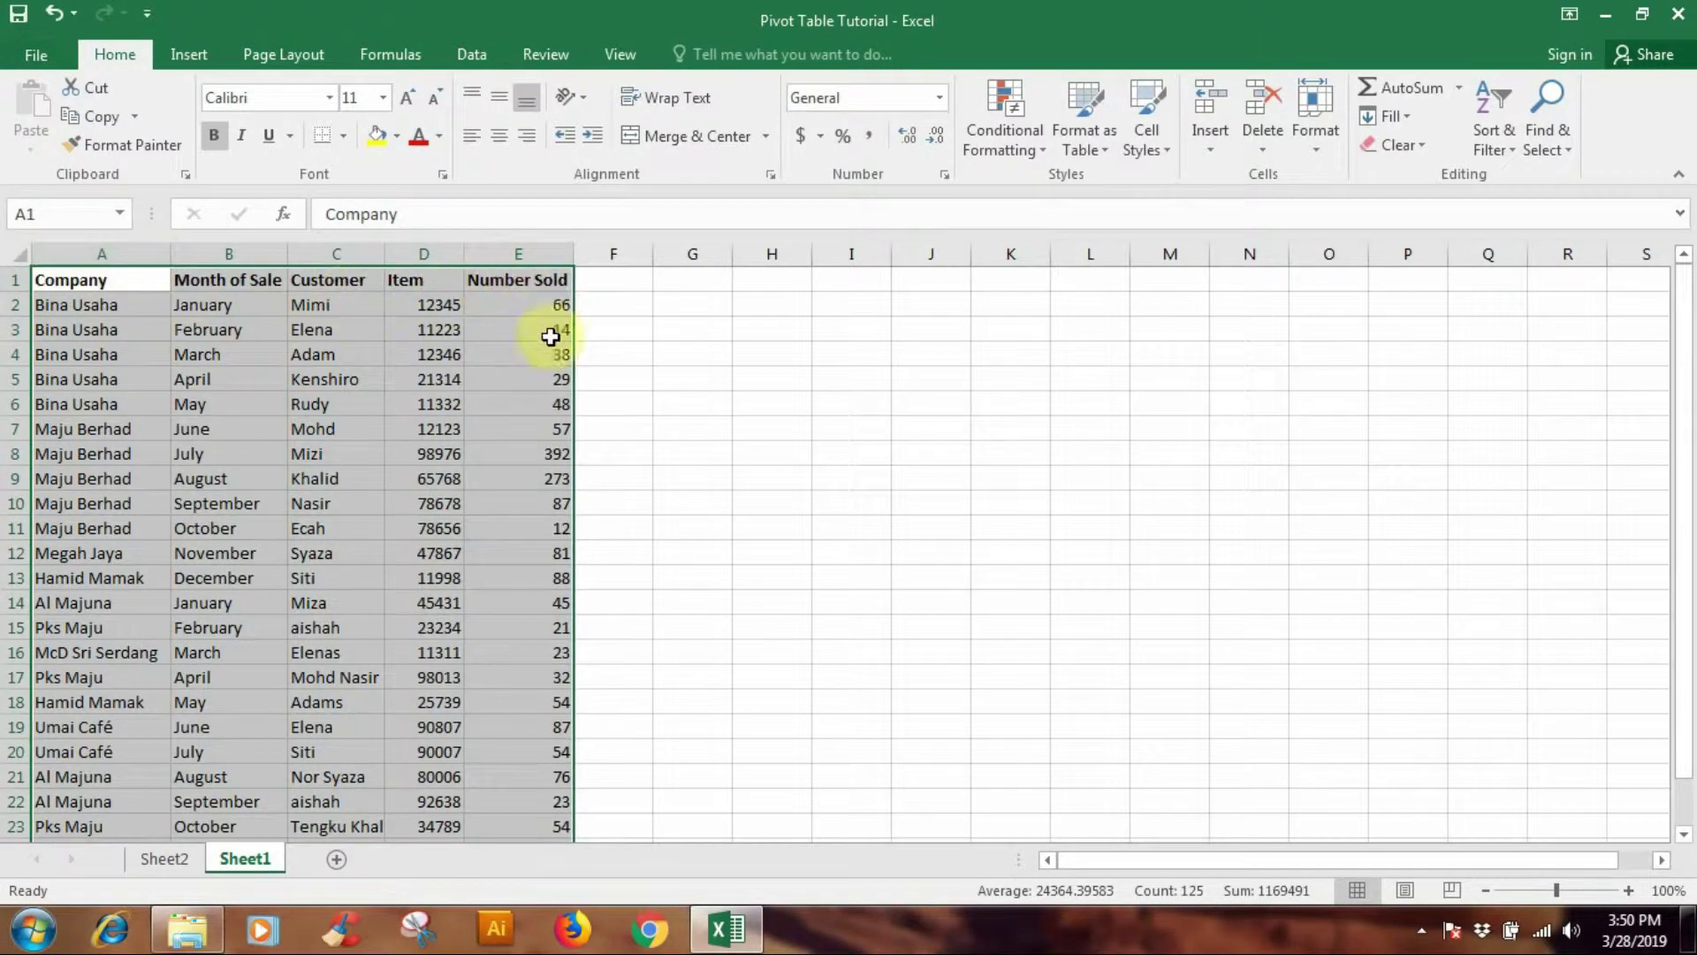
{"action": "left_click", "coordinate": [173, 856]}
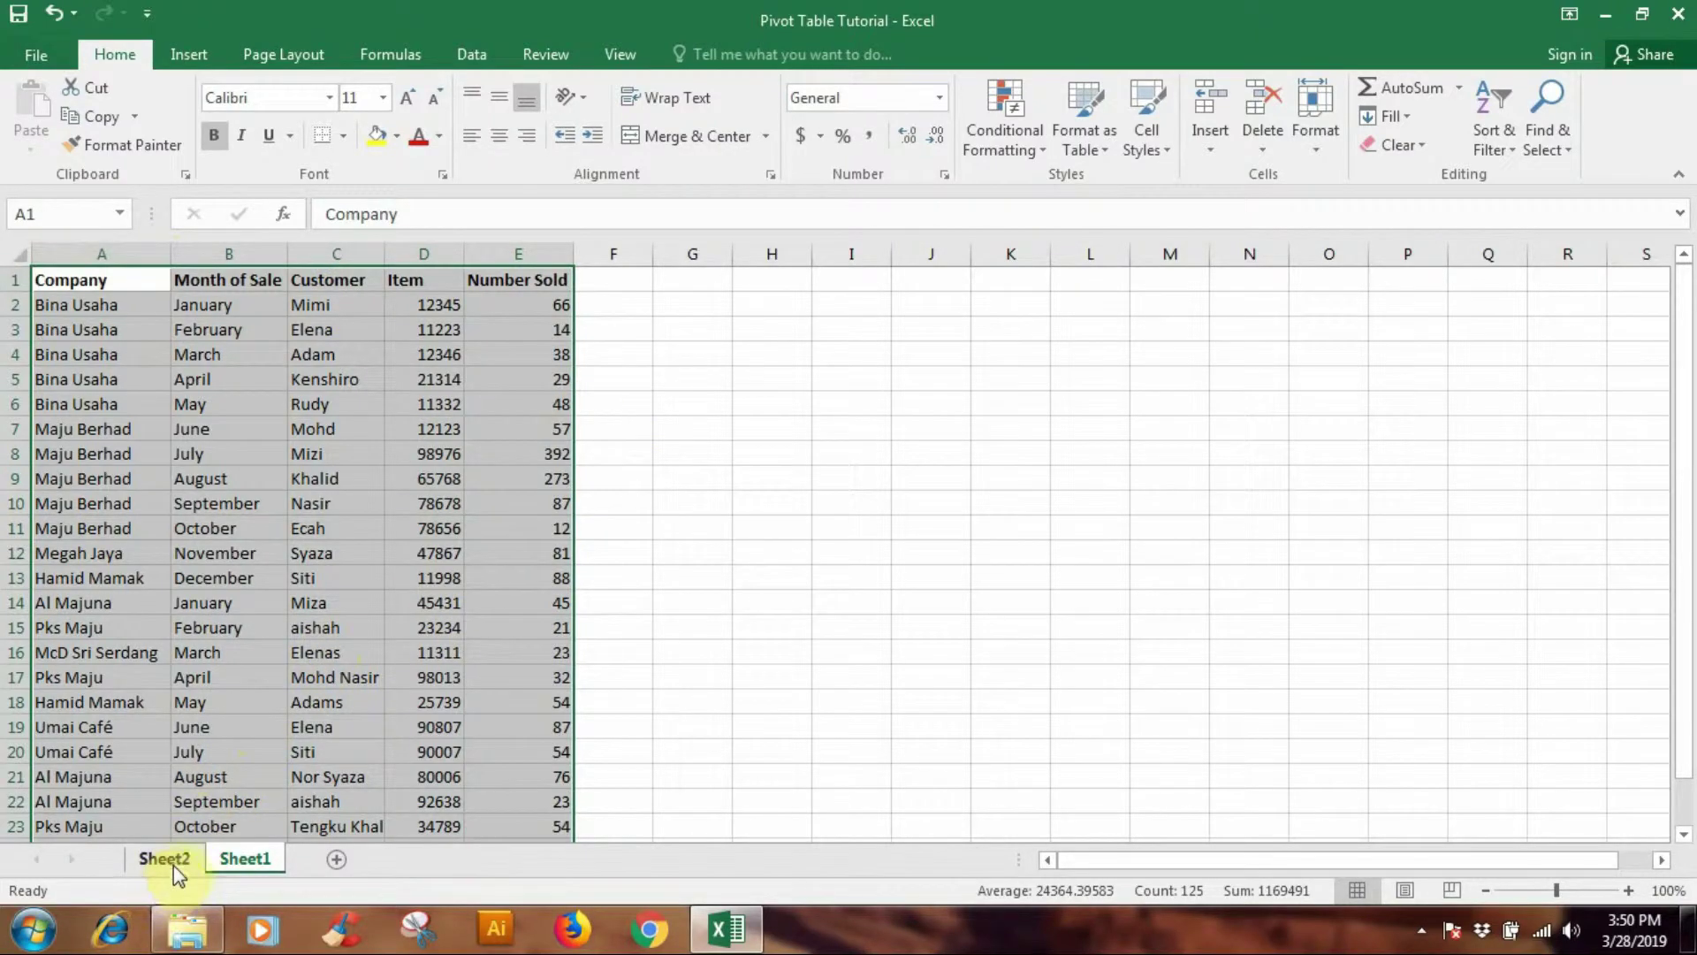
{"action": "left_click", "coordinate": [236, 857]}
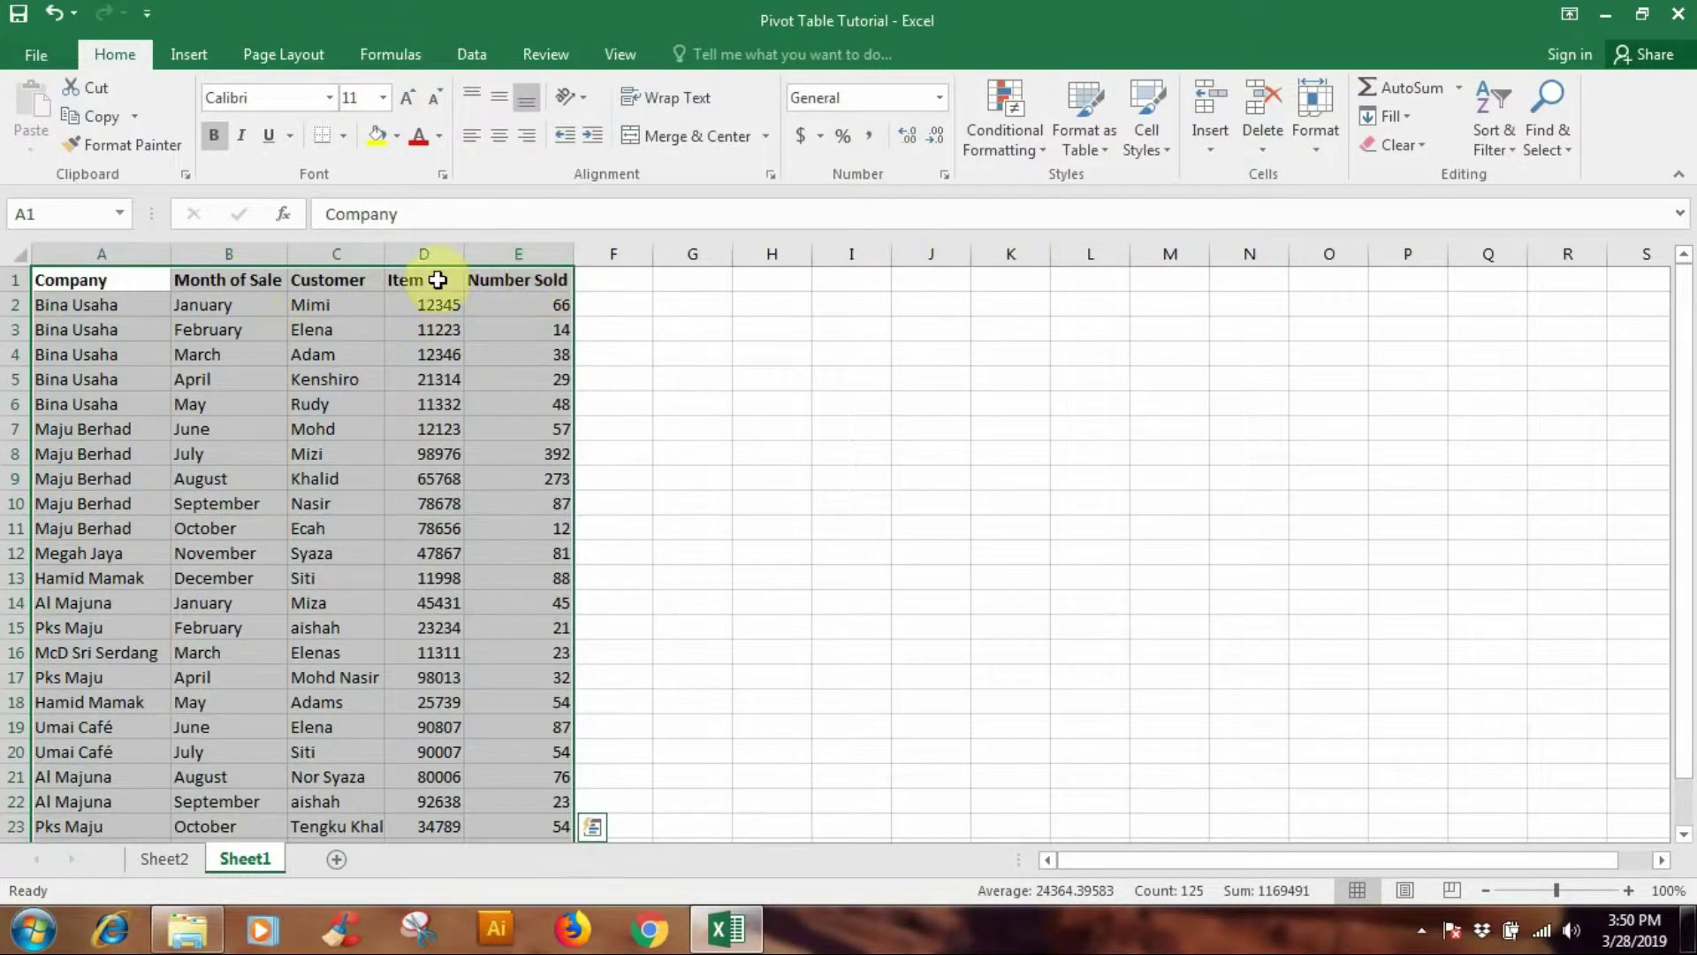
{"action": "left_click", "coordinate": [195, 866]}
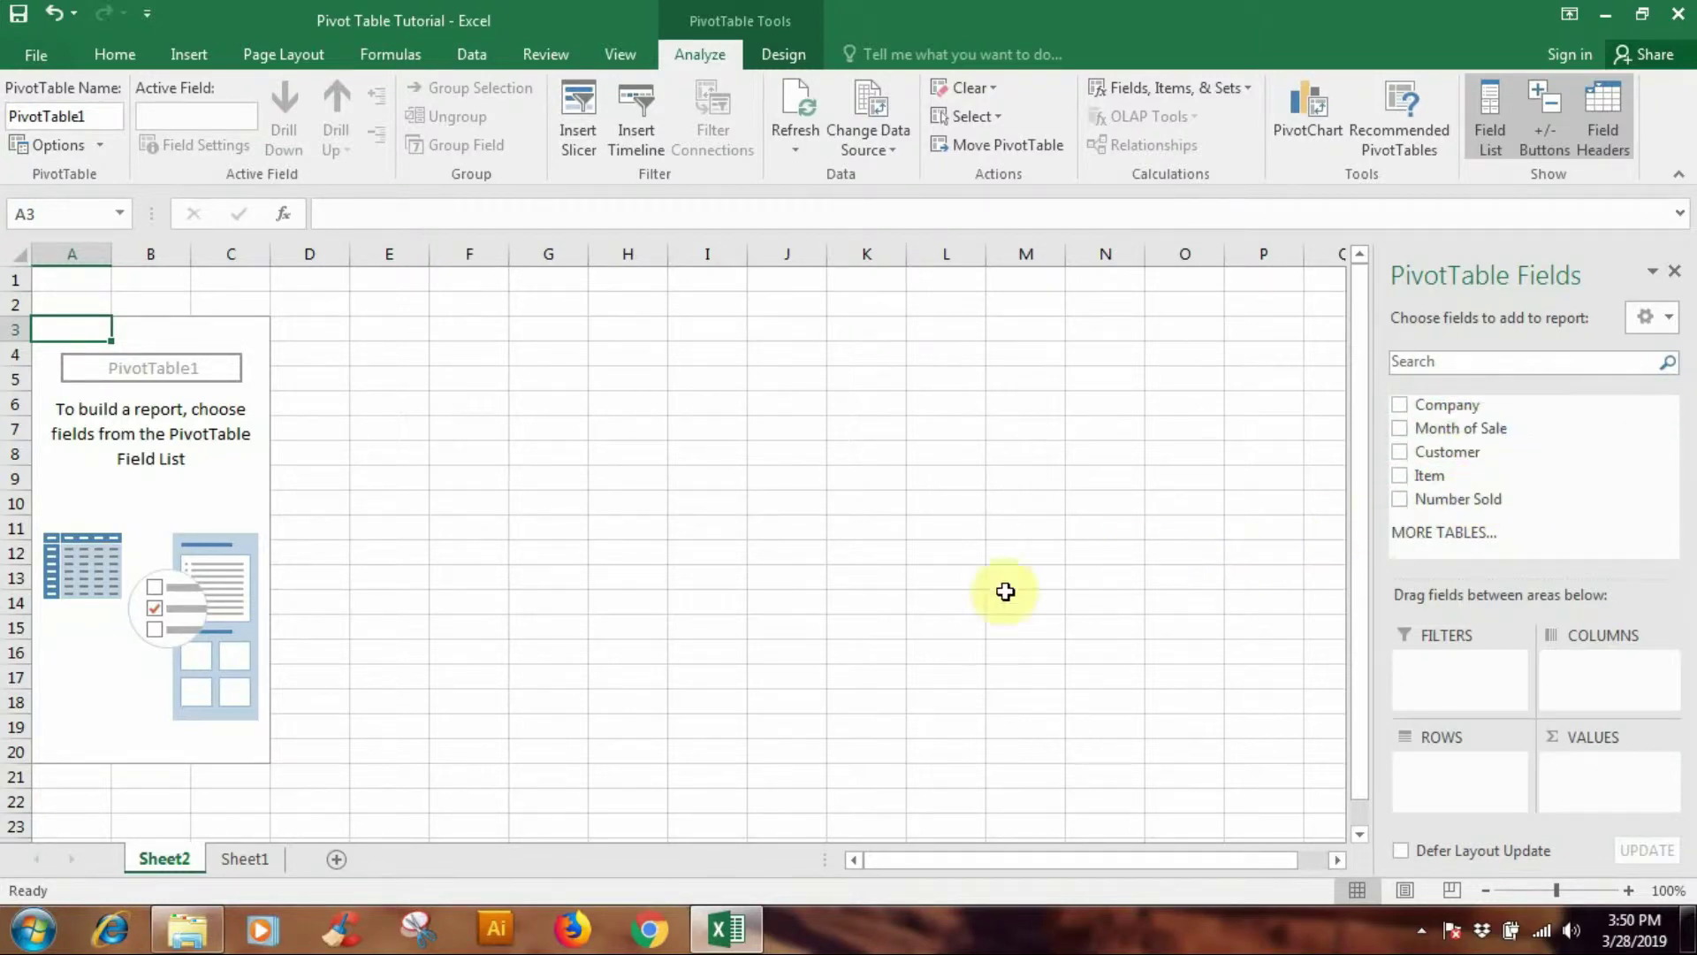
{"action": "left_click", "coordinate": [245, 859]}
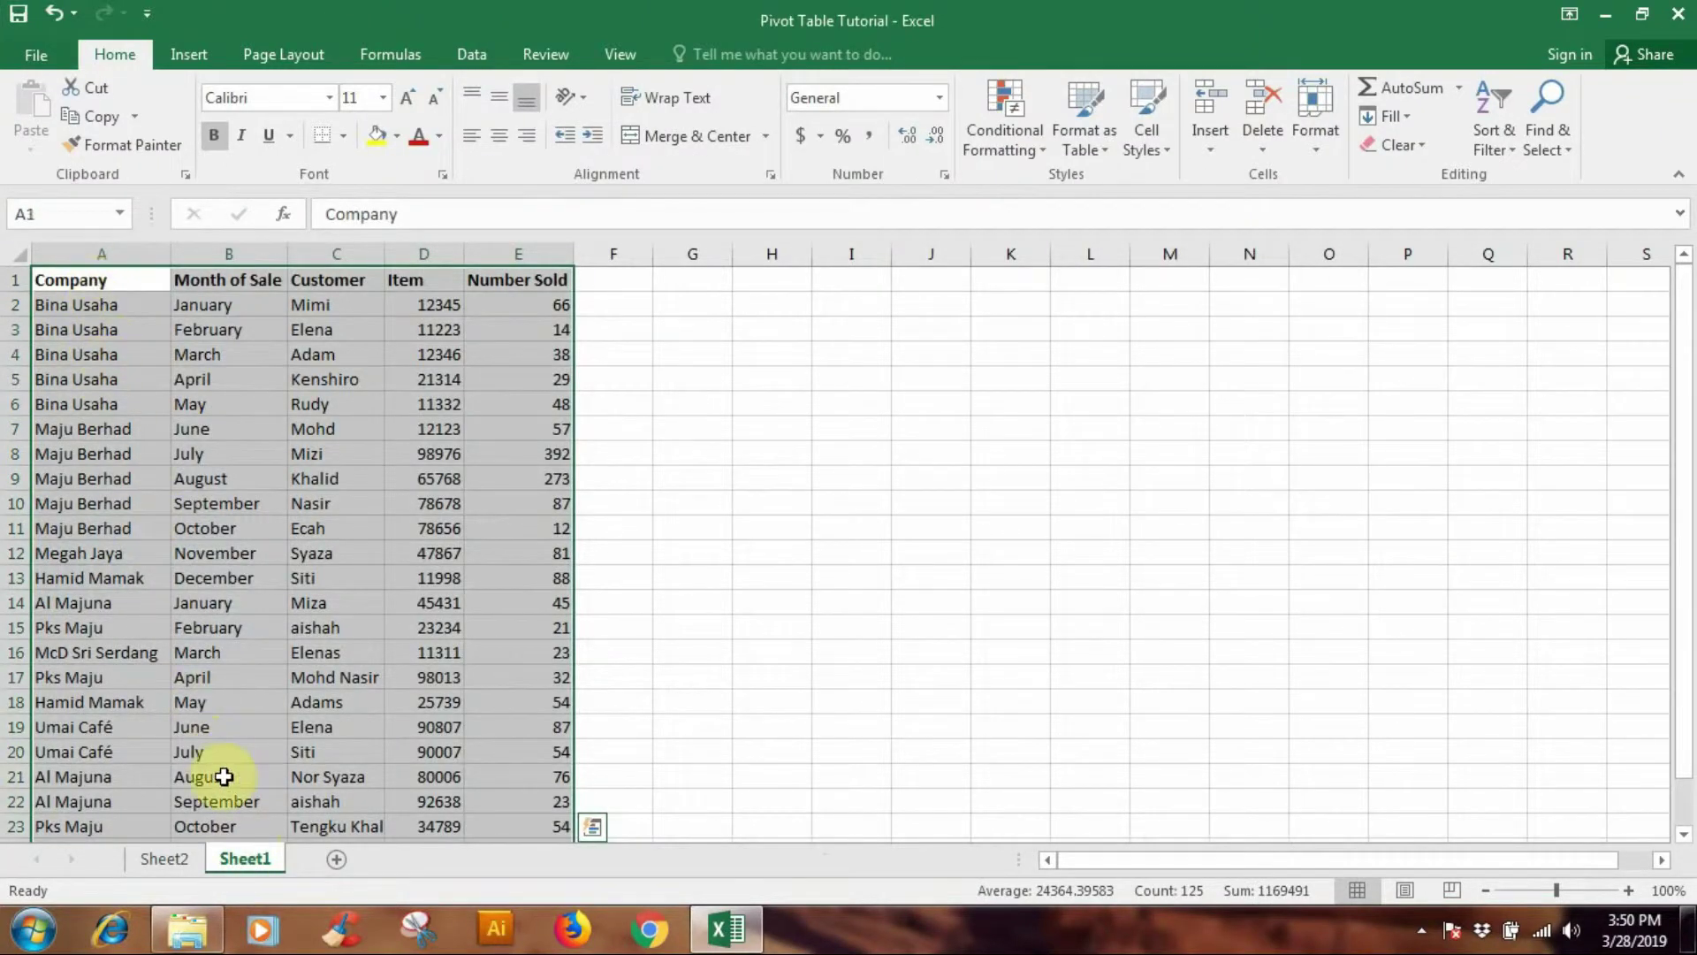
{"action": "left_click", "coordinate": [164, 858]}
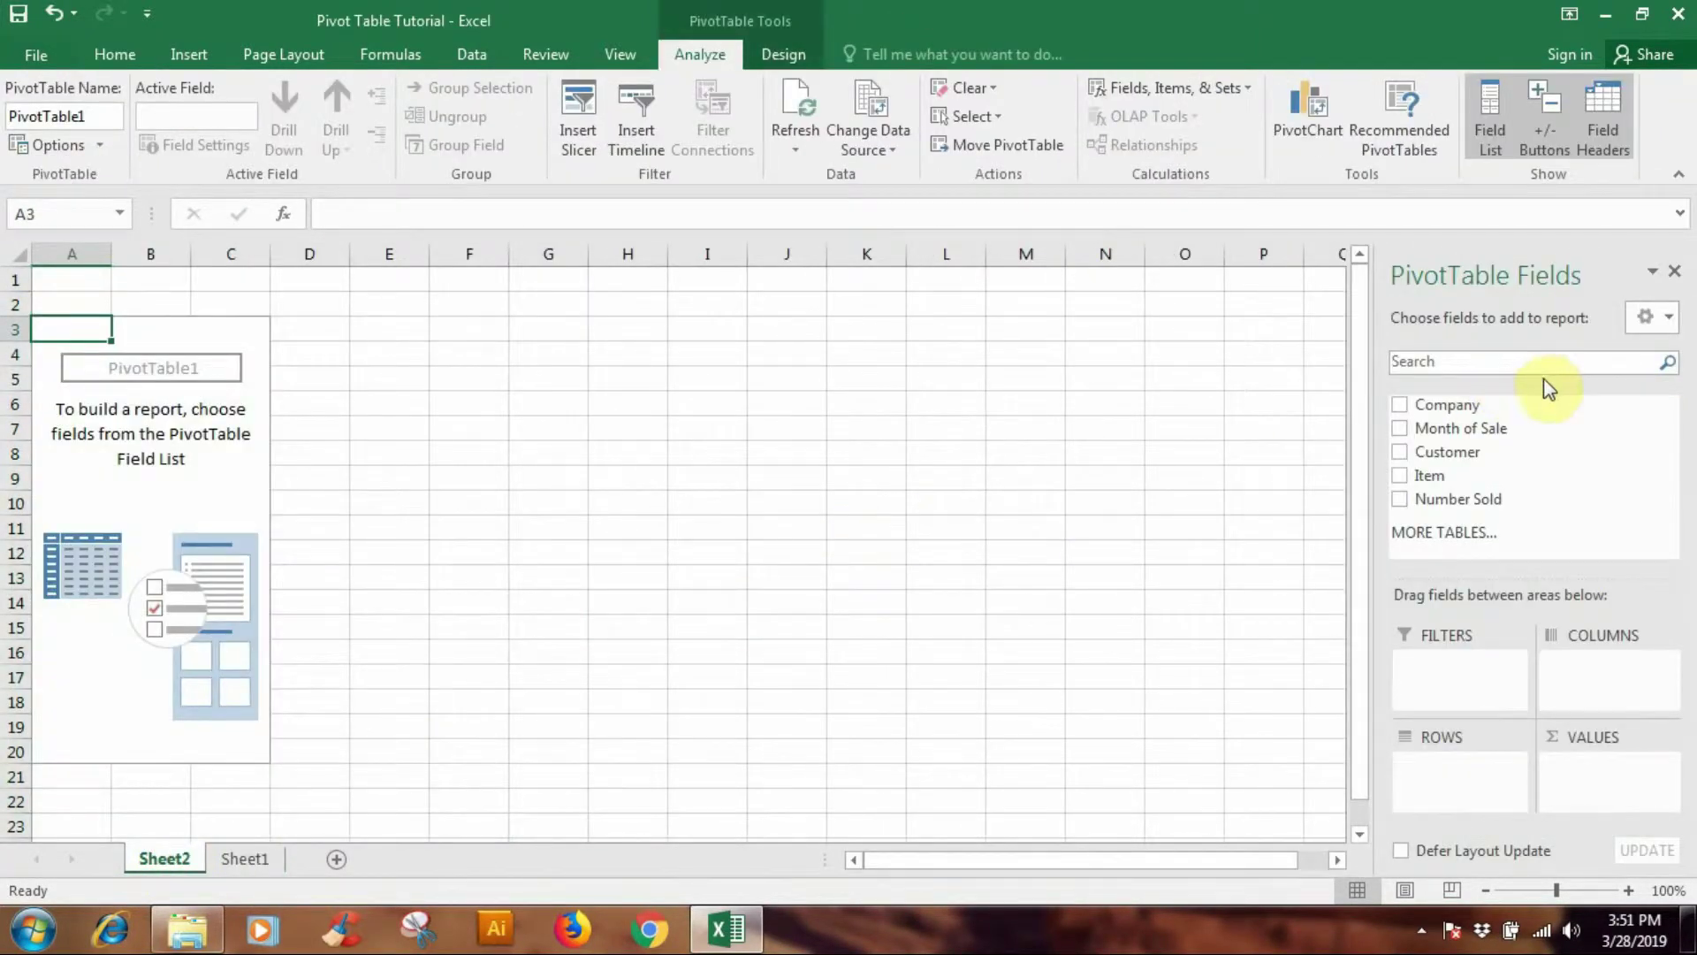
- Put Company in Rows and Number Sold in Values, giving a 1740 total
{"action": "left_click_drag", "start_coordinate": [1447, 404], "coordinate": [1460, 769]}
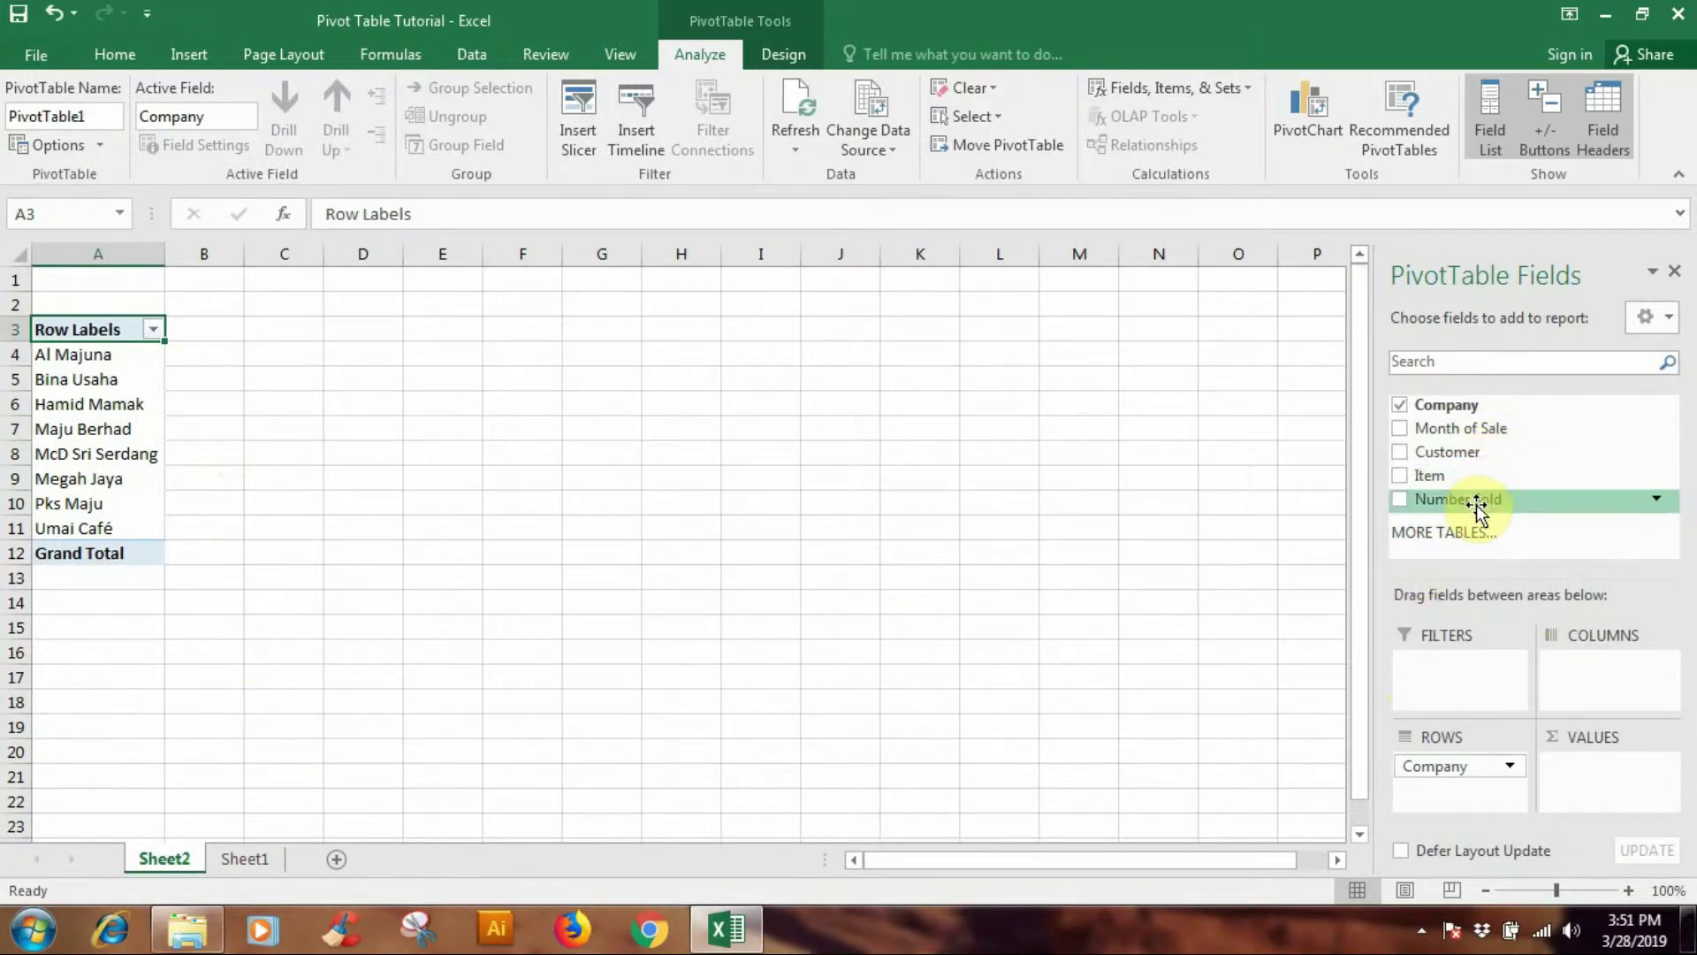
{"action": "left_click_drag", "start_coordinate": [1476, 502], "coordinate": [1597, 775]}
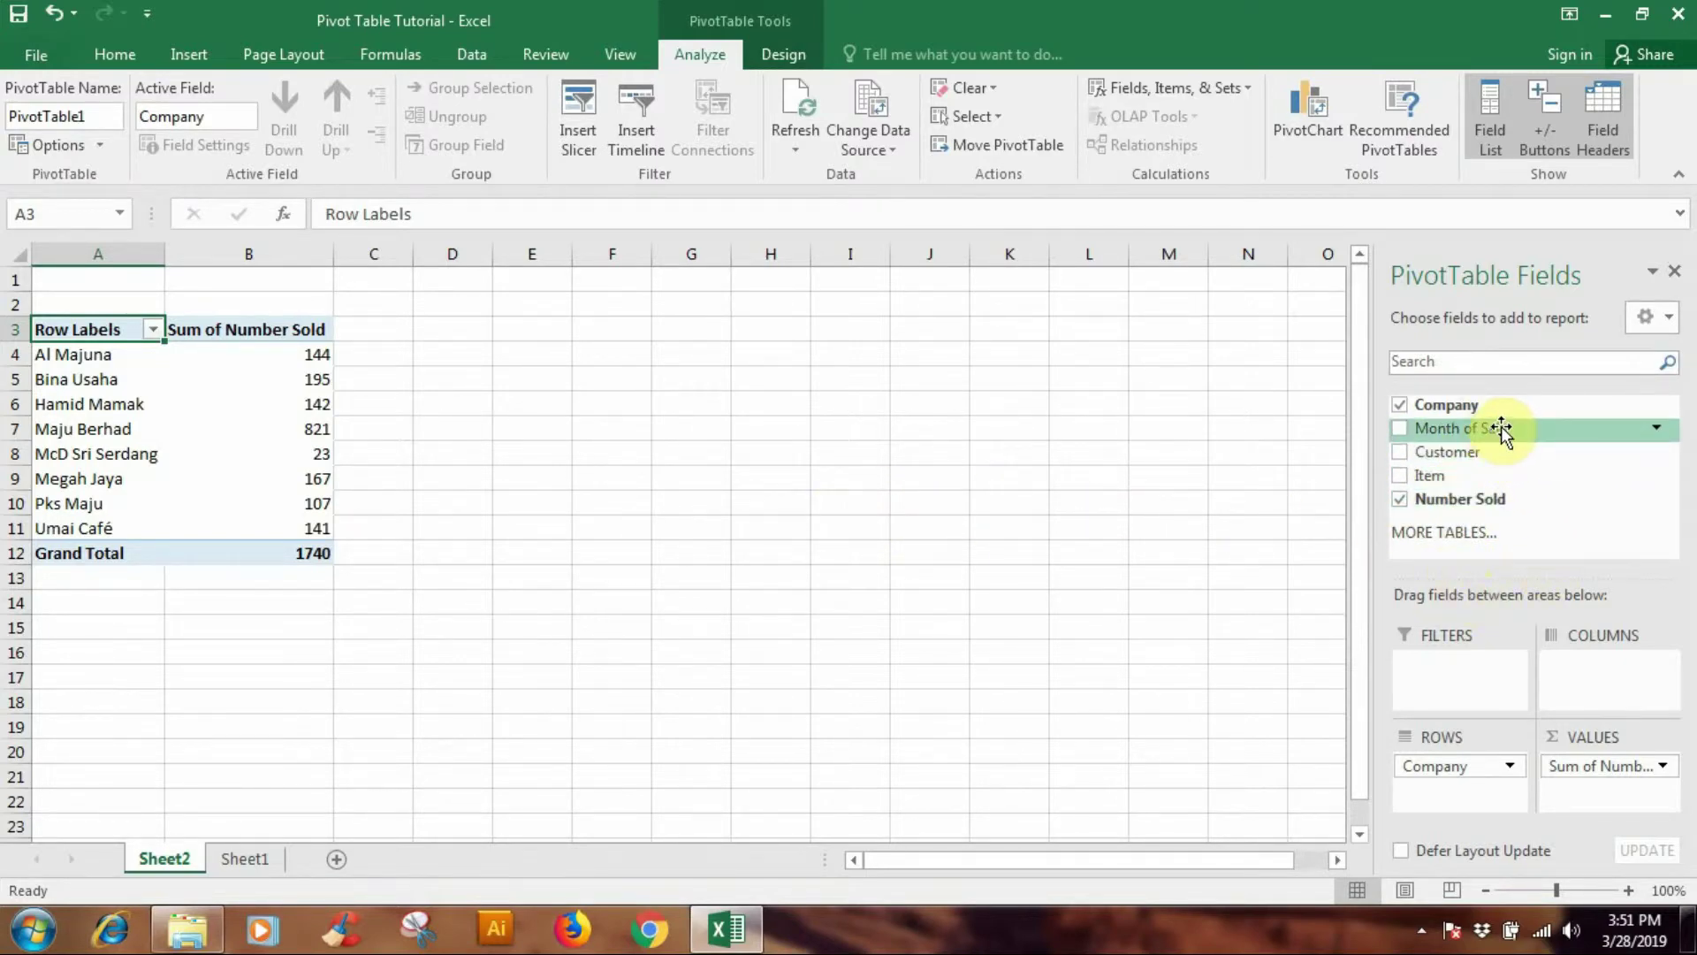
- Spread Month of Sale across the pivot columns, showing January through December sales per company
{"action": "left_click_drag", "start_coordinate": [1501, 430], "coordinate": [1610, 670]}
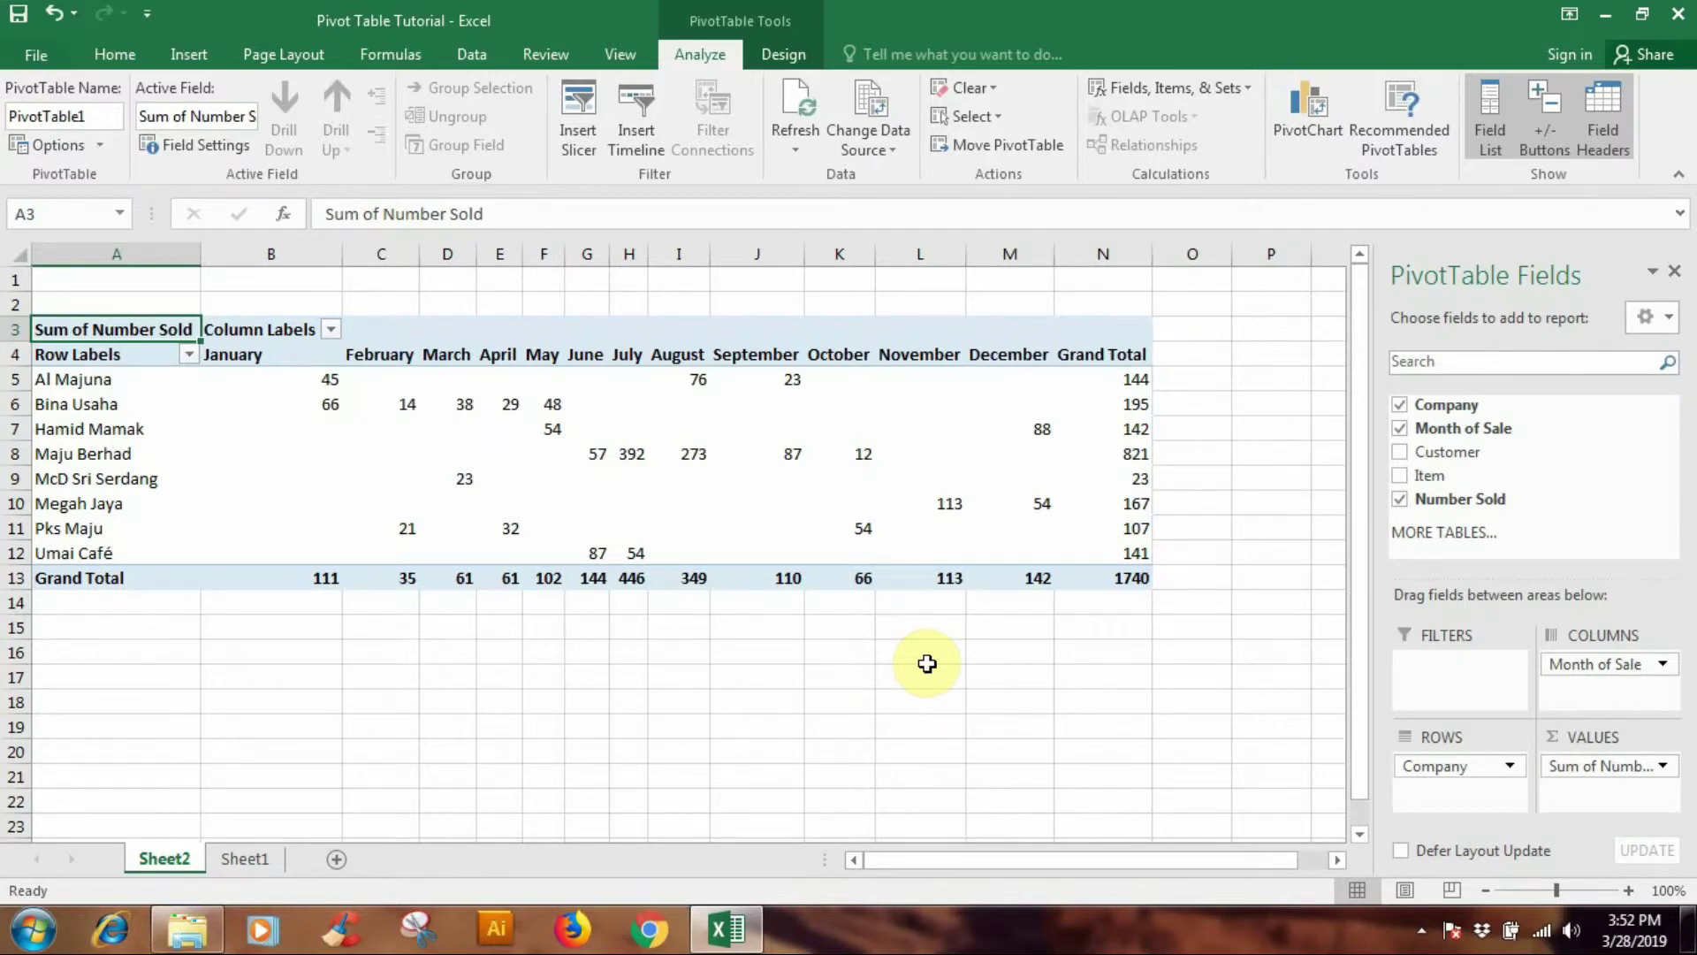
{"action": "mouse_move", "coordinate": [1458, 453]}
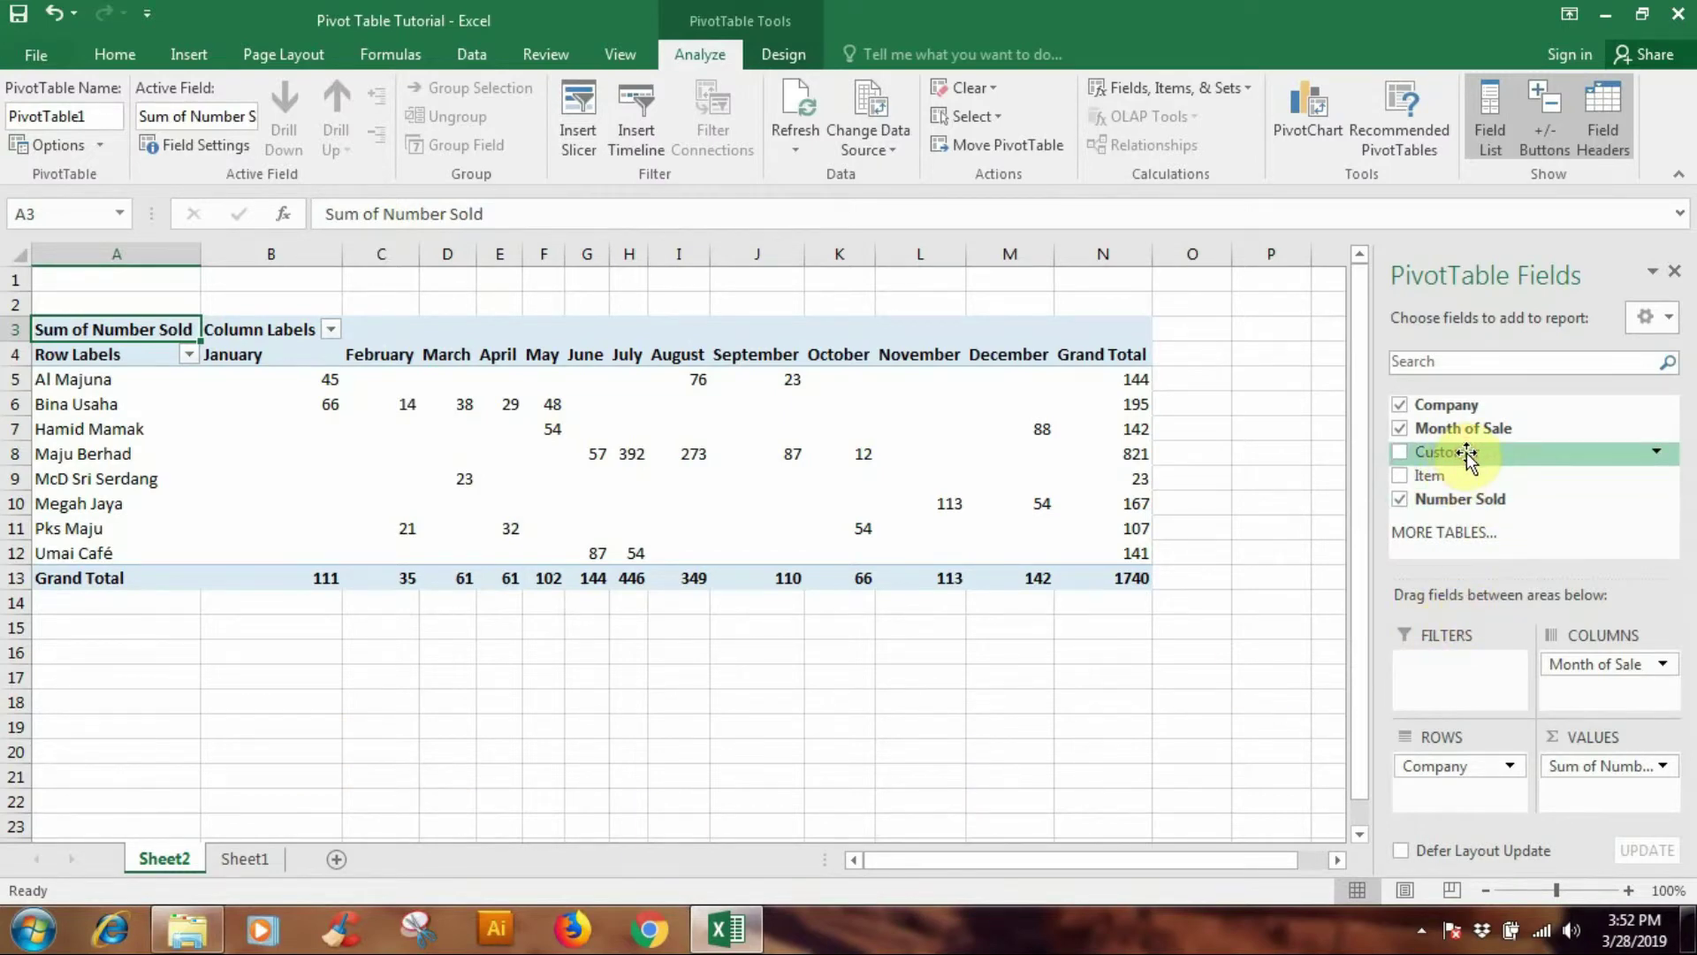
{"action": "left_click_drag", "start_coordinate": [1467, 456], "coordinate": [1450, 676]}
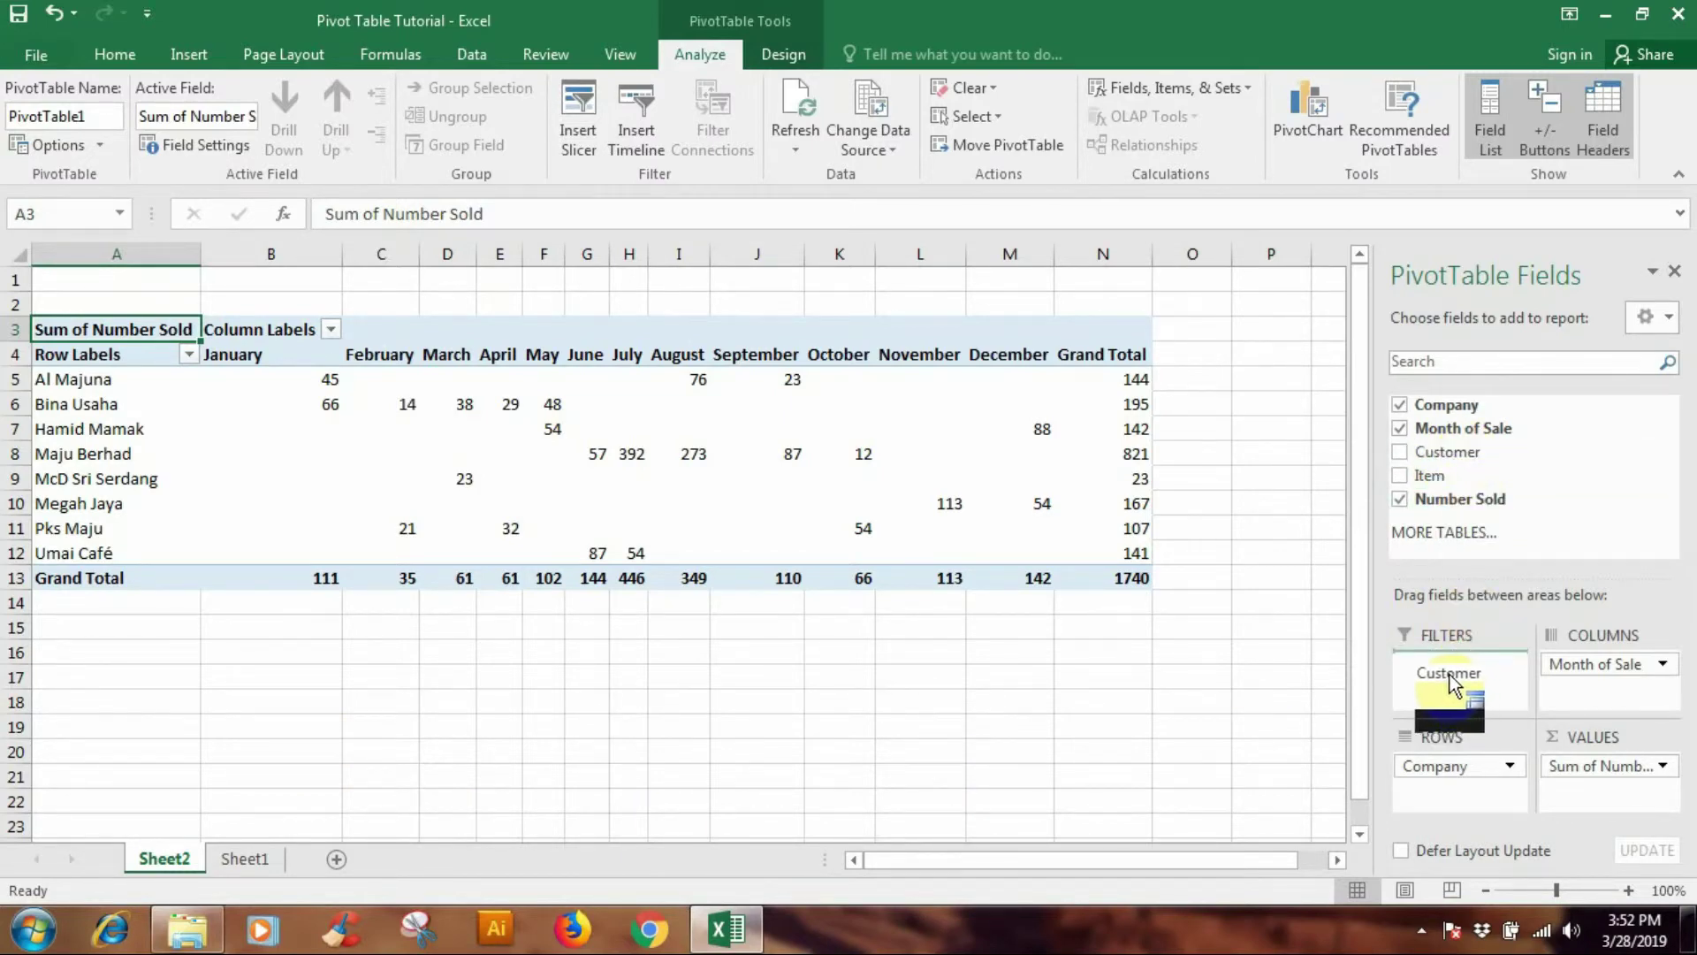
- Add Customer as a report filter and filter the pivot to show only Adam
{"action": "left_click_drag", "start_coordinate": [1439, 674], "coordinate": [1439, 674]}
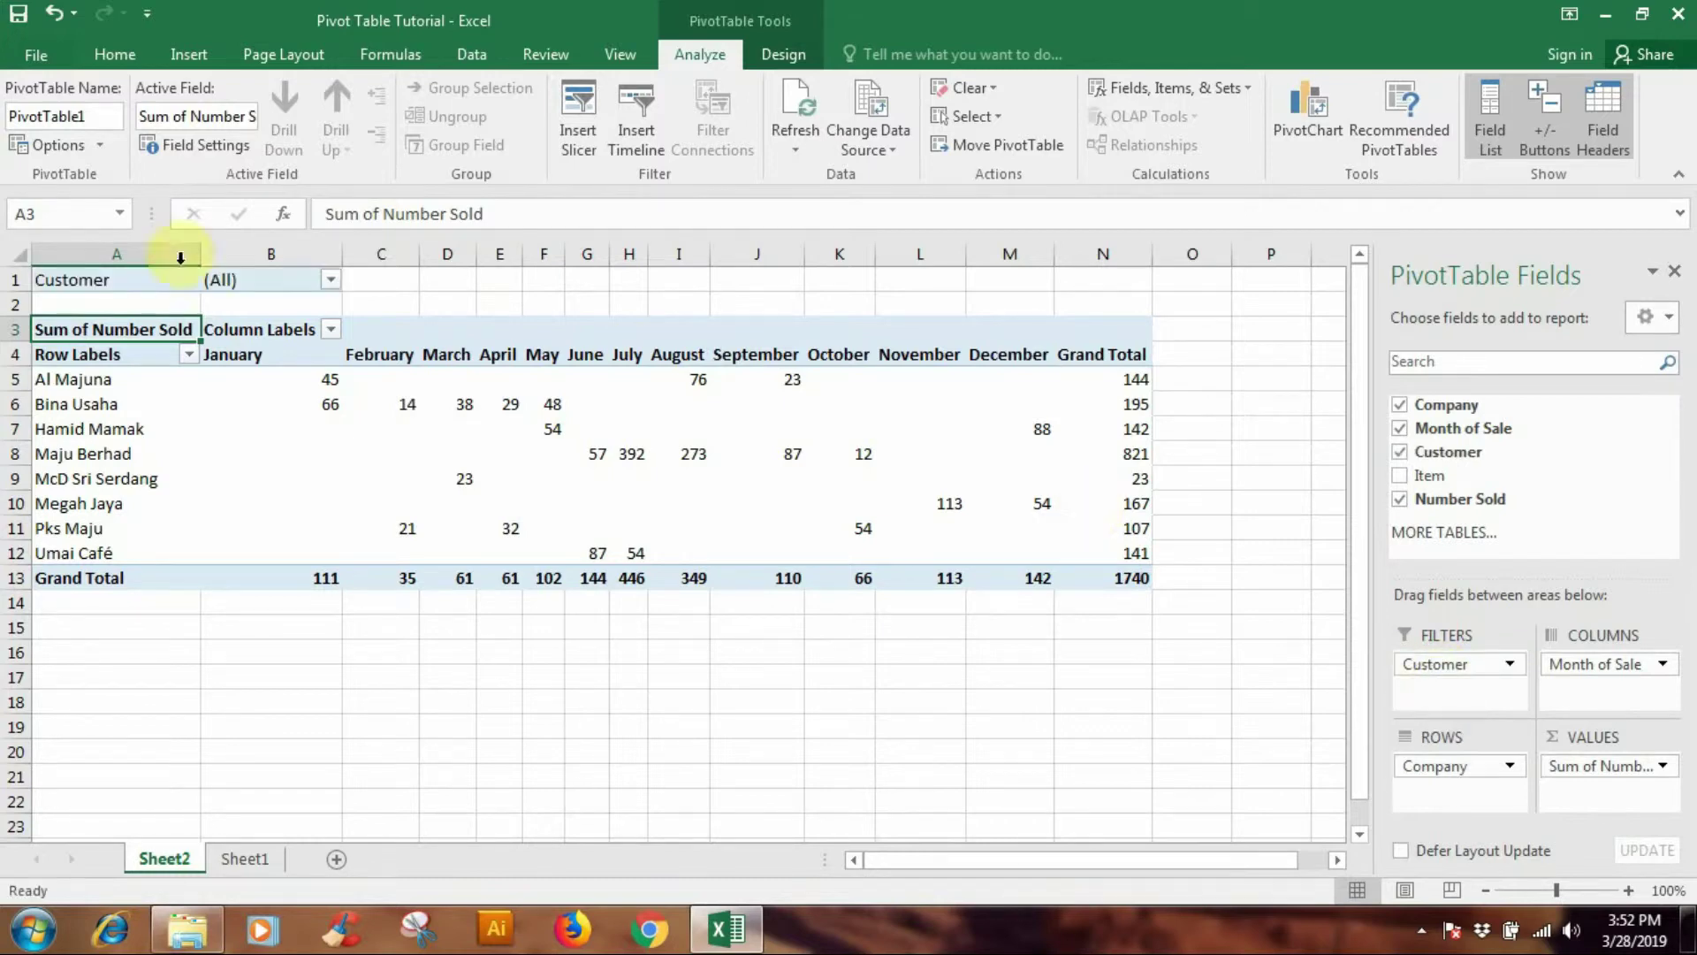
{"action": "left_click", "coordinate": [332, 285]}
{"action": "left_click", "coordinate": [104, 357]}
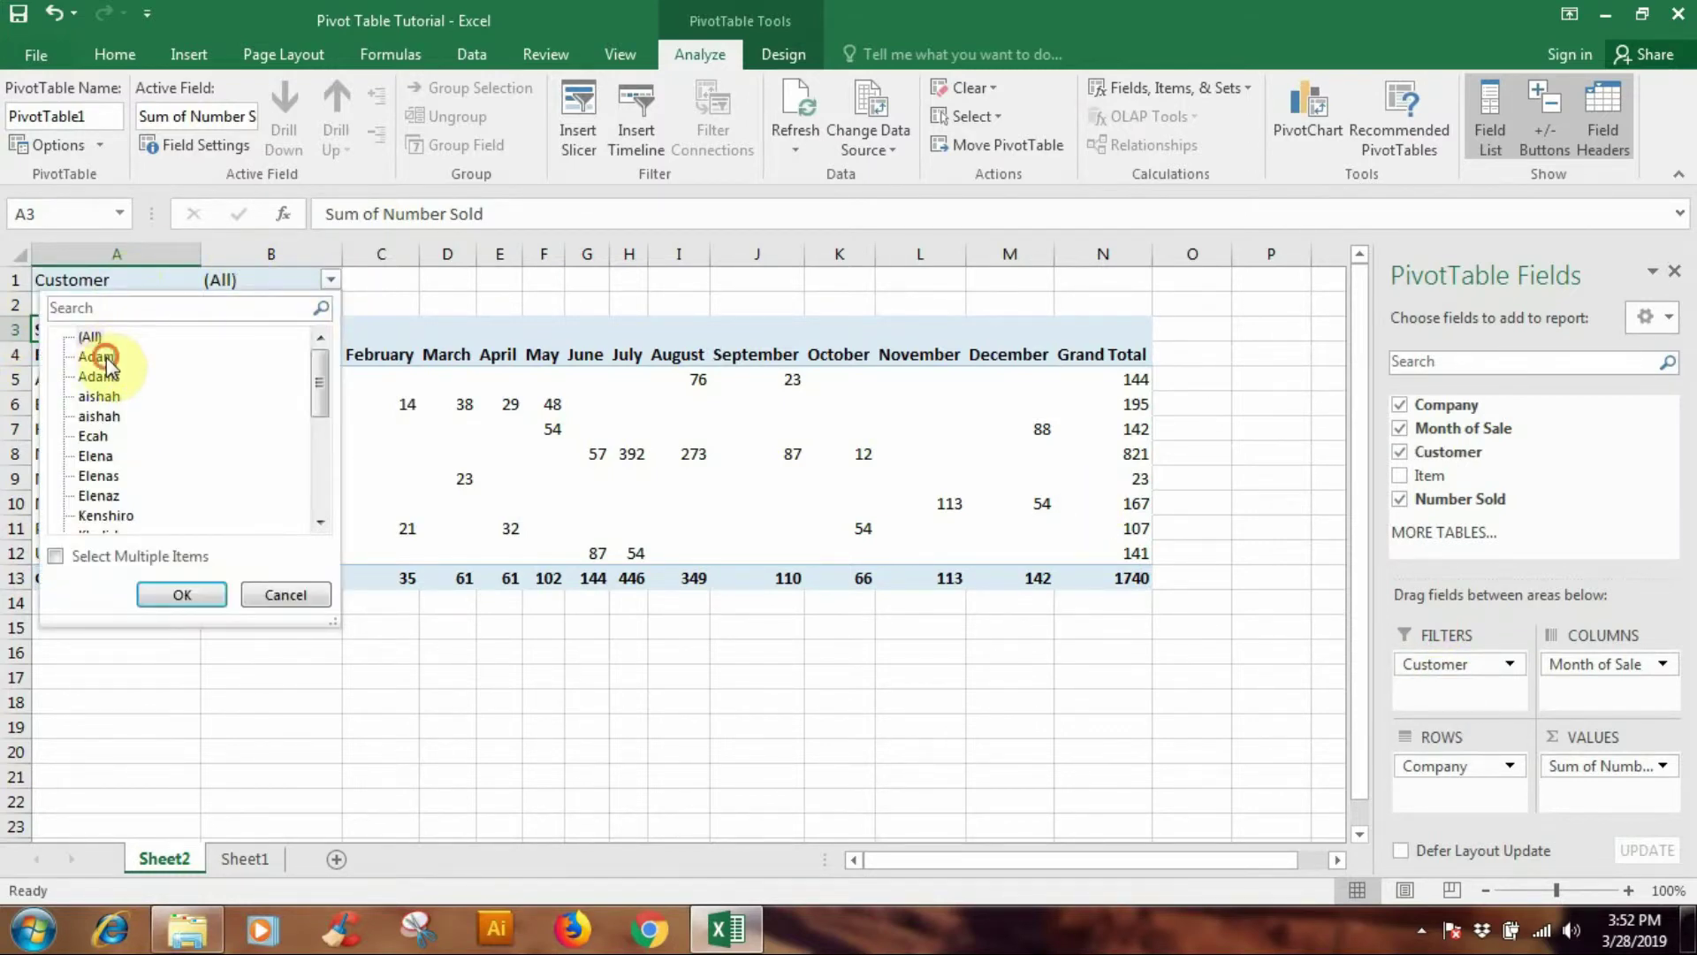
{"action": "left_click", "coordinate": [181, 594]}
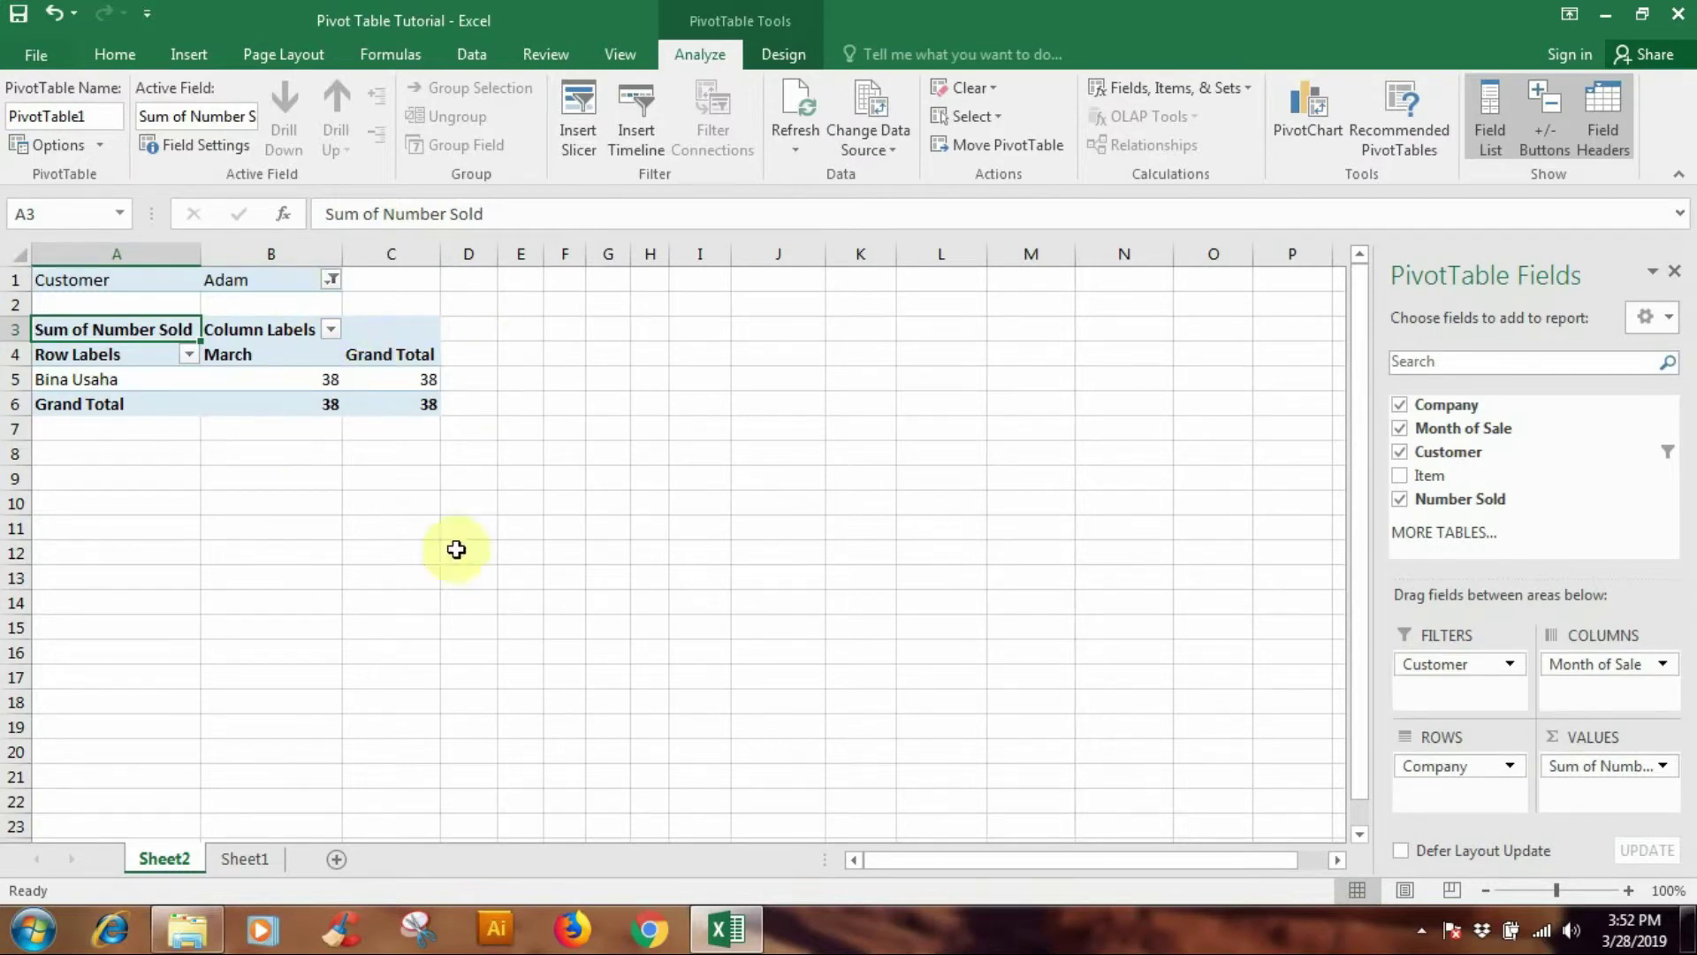
- Reset the Customer filter to (All) so every customer's sales show
{"action": "left_click", "coordinate": [334, 280]}
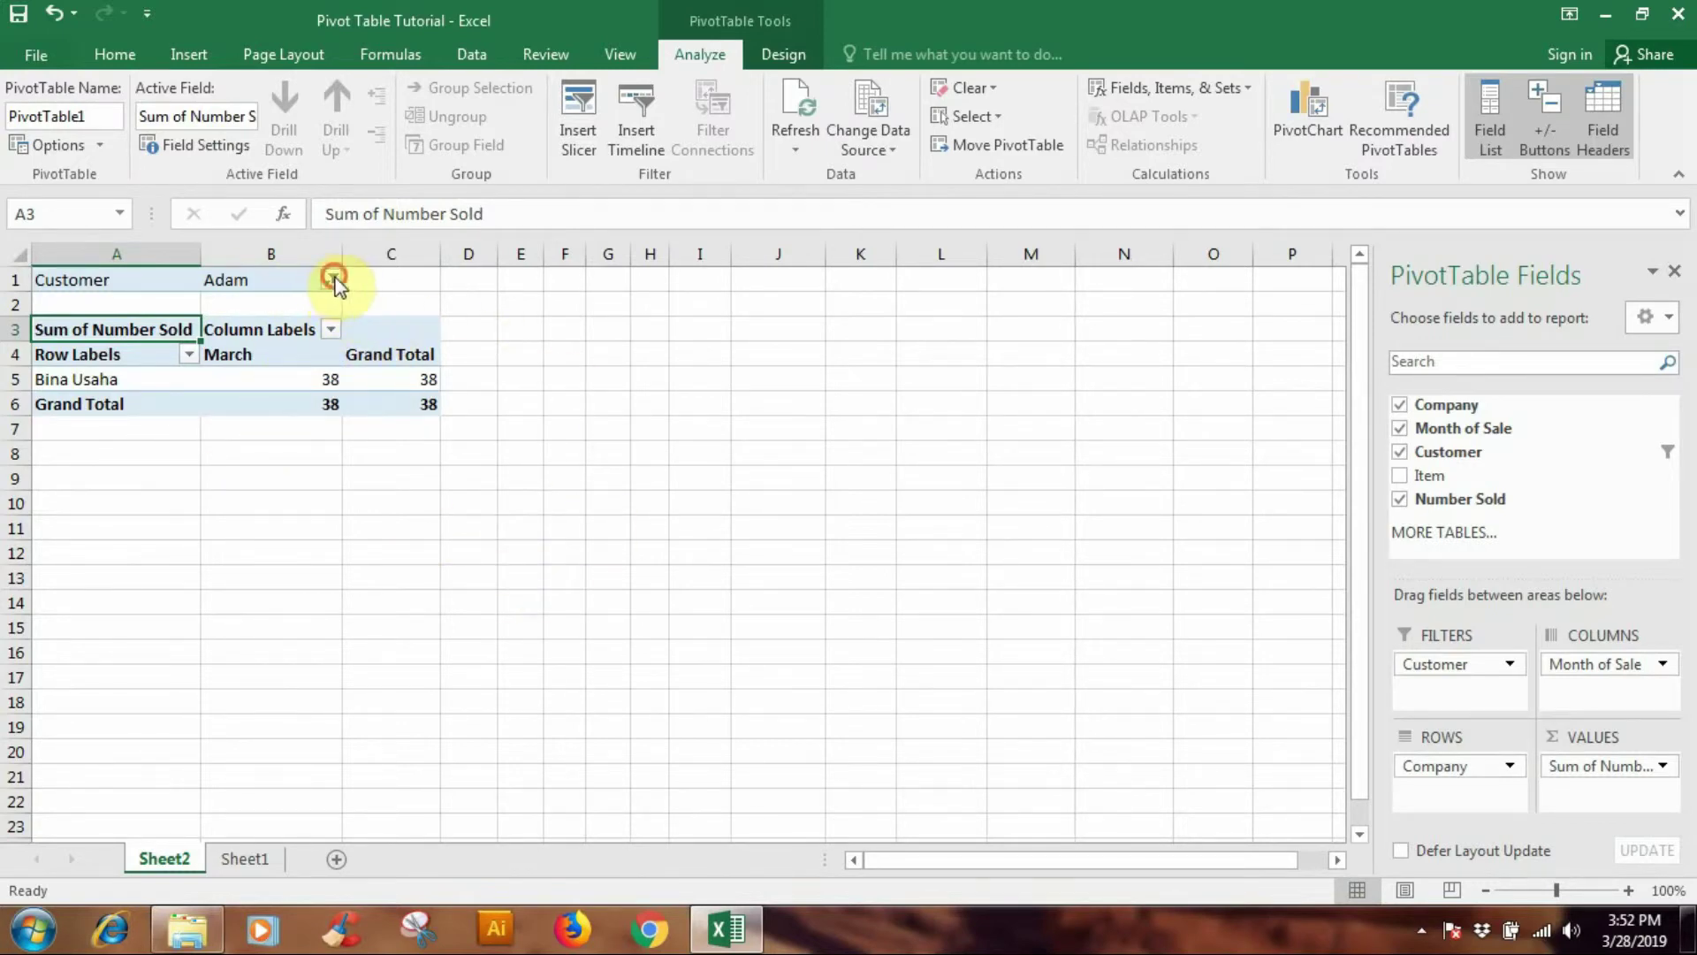
{"action": "left_click", "coordinate": [90, 337]}
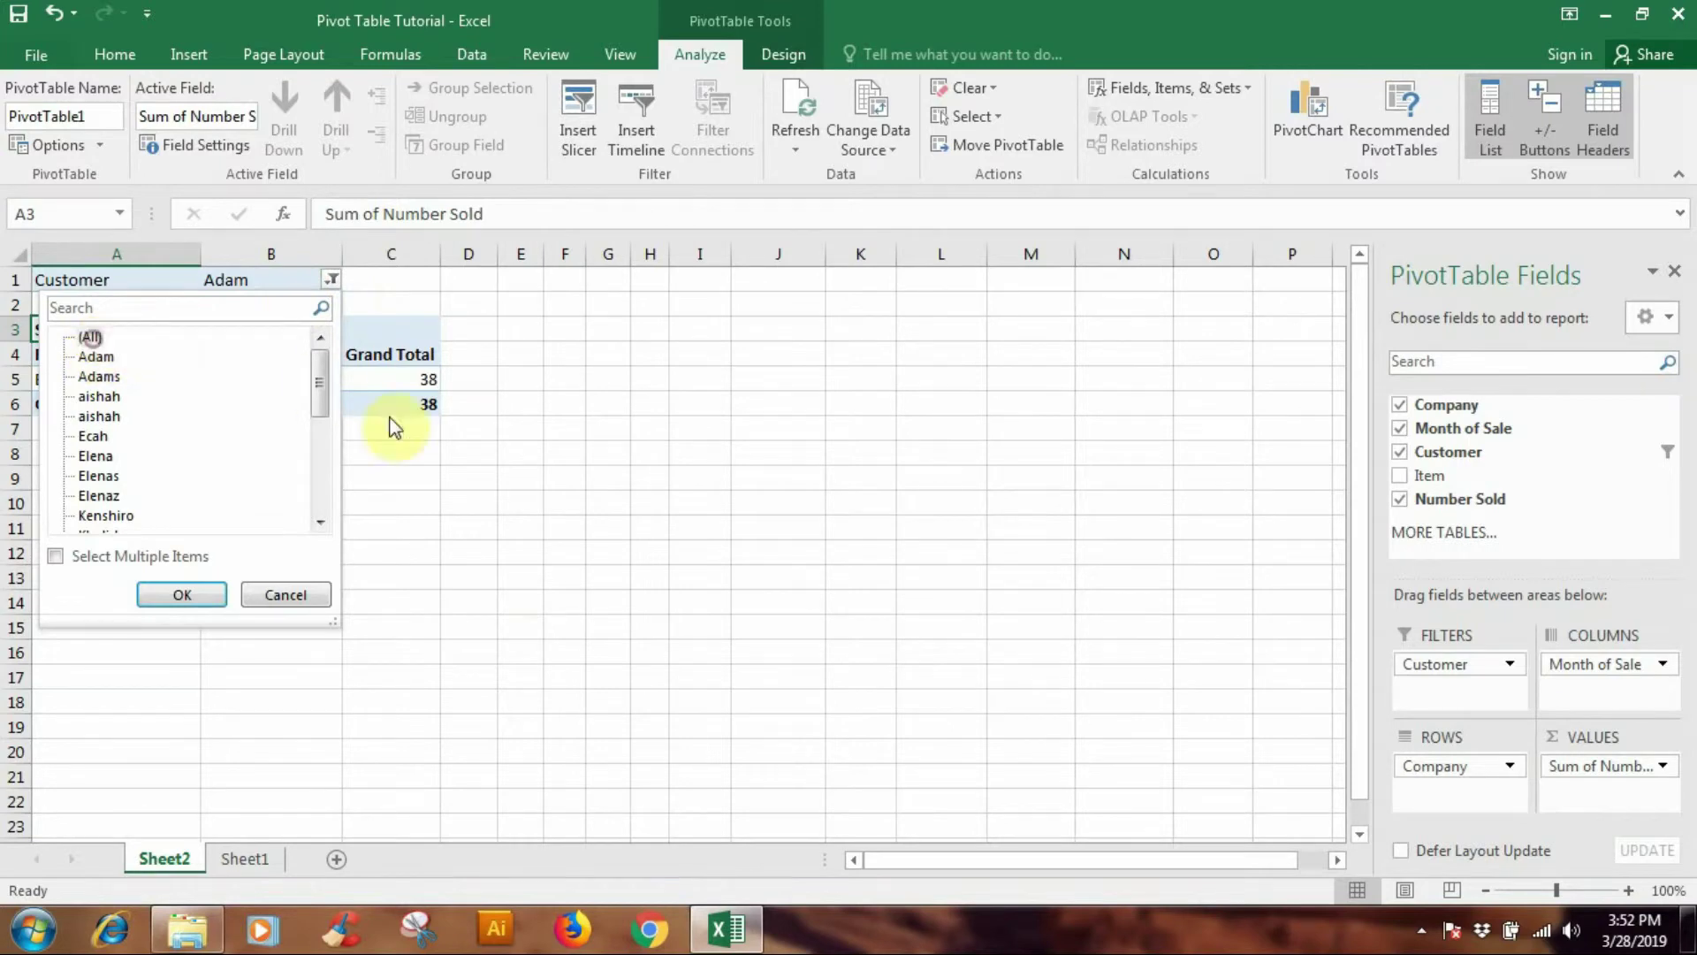
{"action": "left_click", "coordinate": [179, 595]}
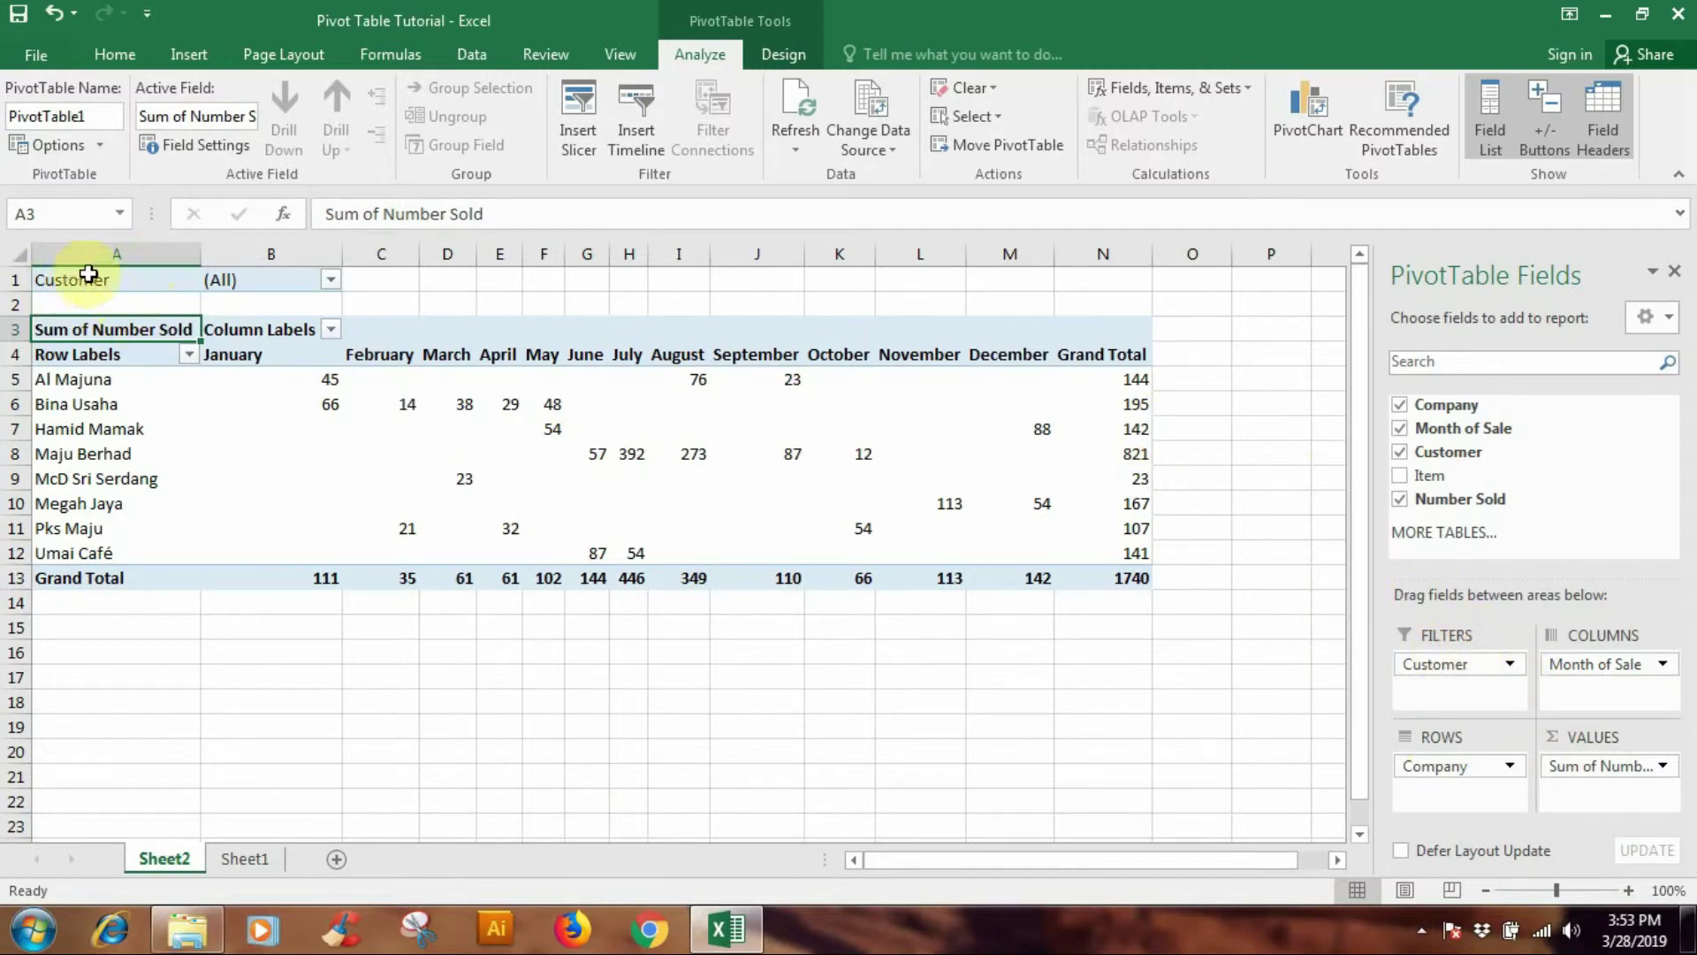
- Remove the Customer field from the report filters, then select cell A3 in the pivot
{"action": "left_click", "coordinate": [1511, 661]}
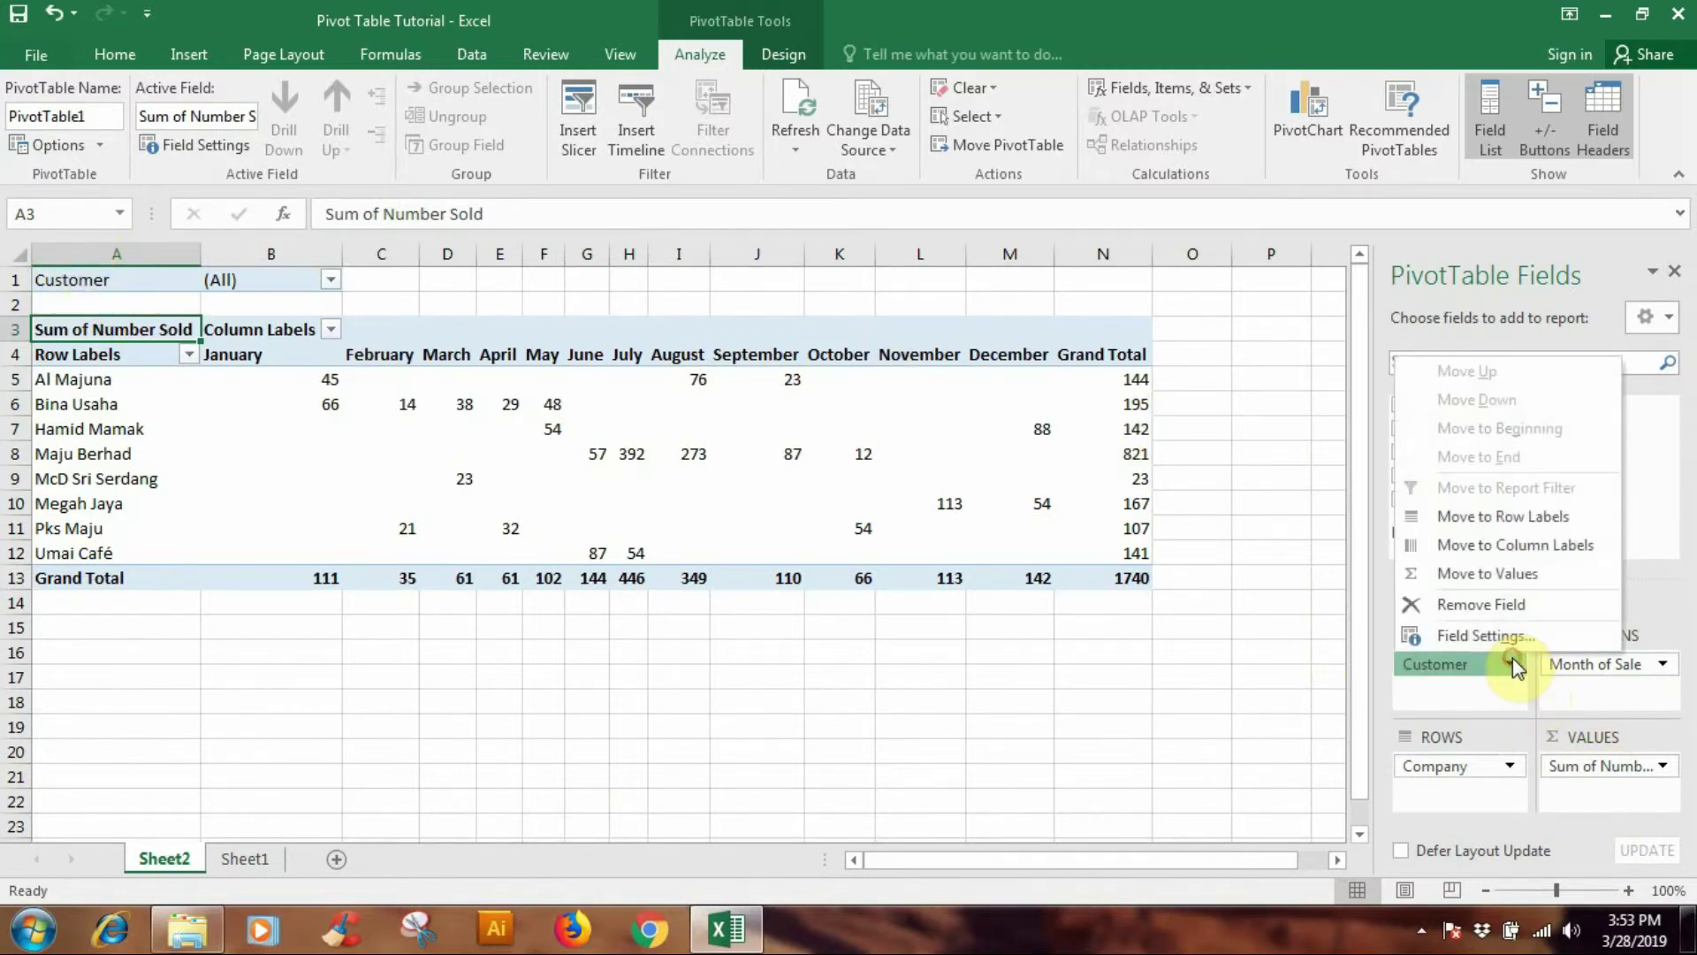
{"action": "left_click", "coordinate": [1483, 604]}
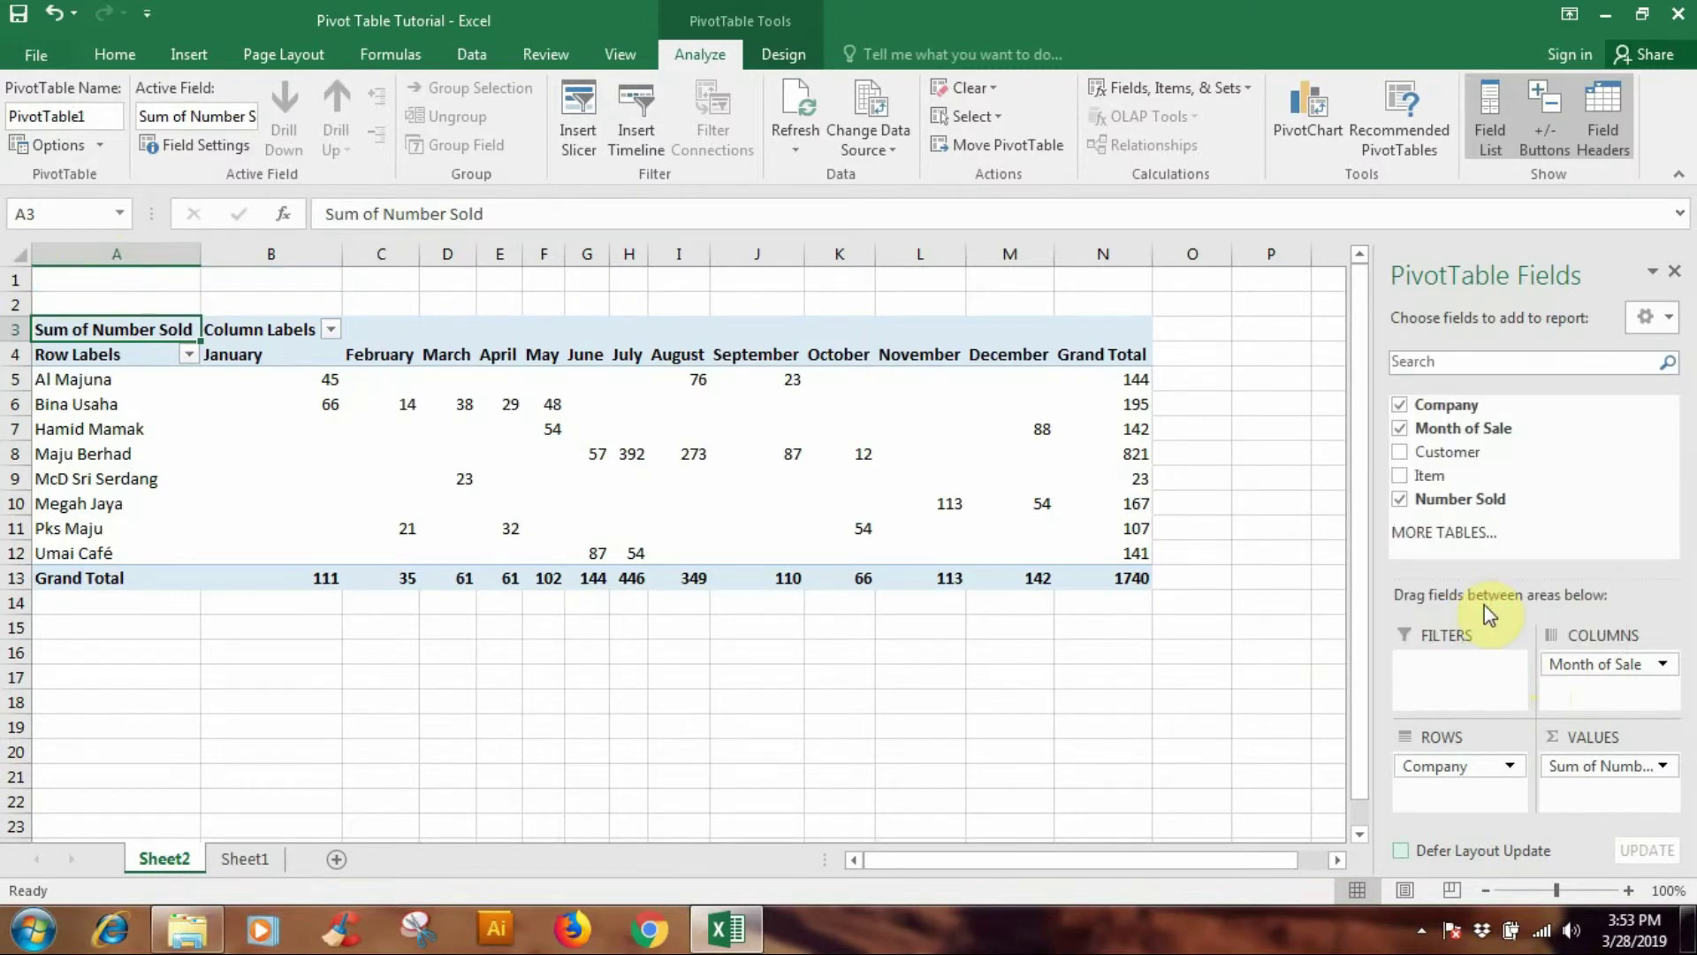
{"action": "left_click", "coordinate": [1223, 608]}
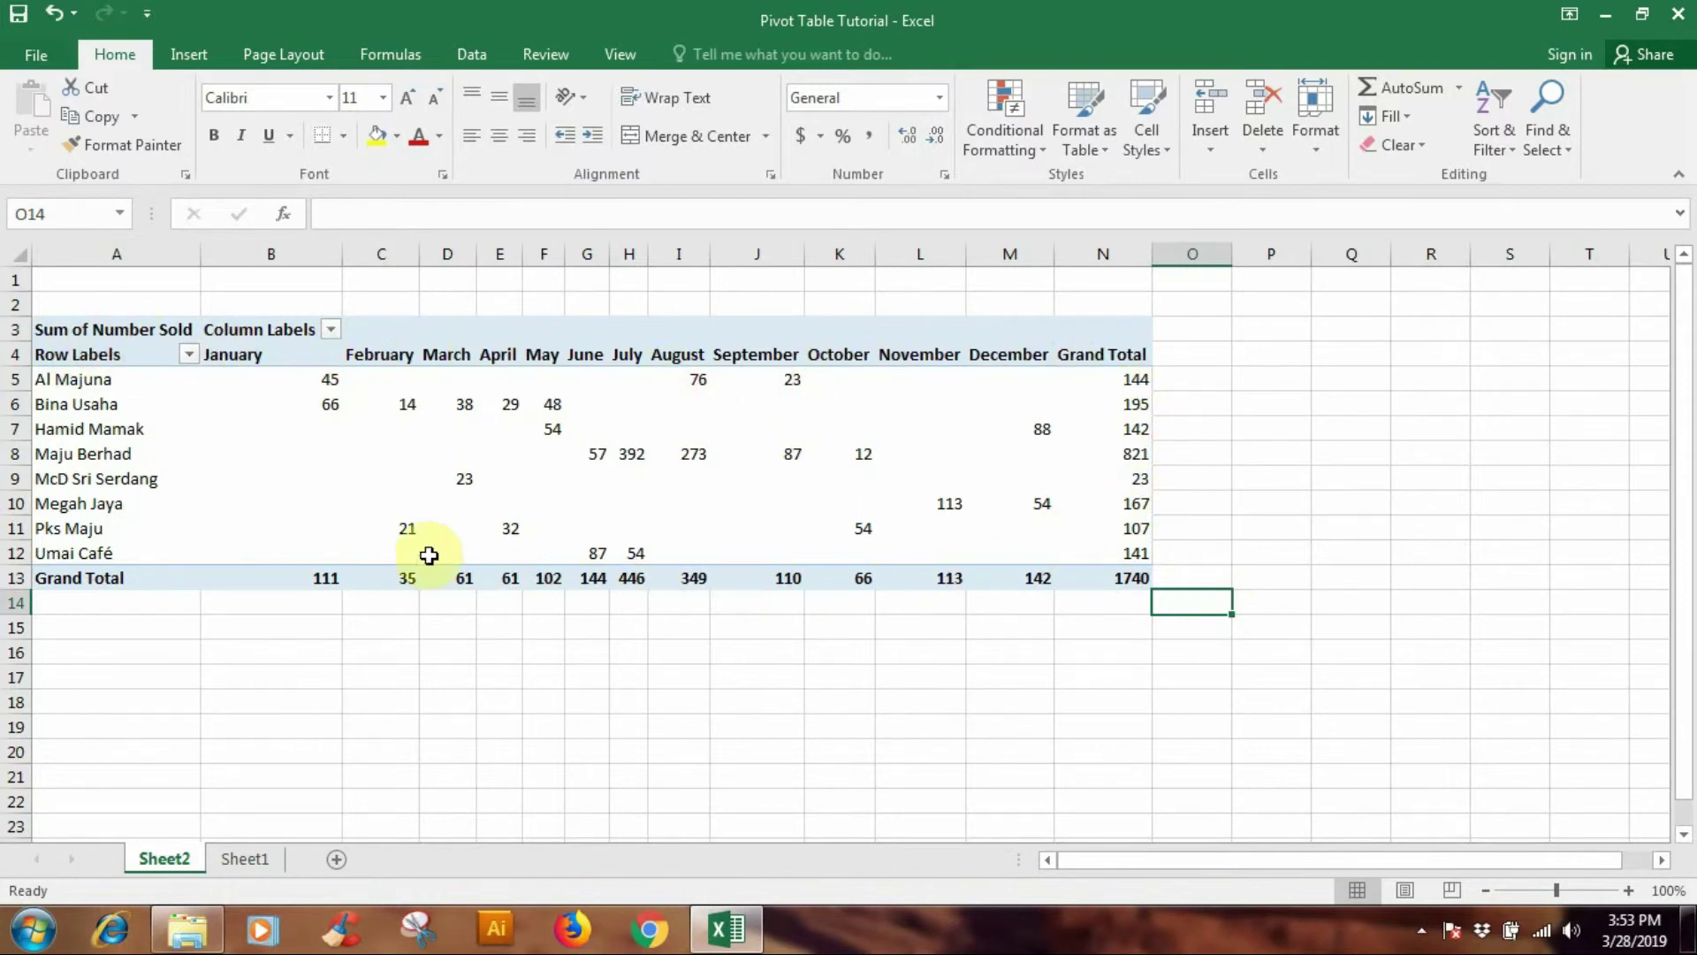
{"action": "left_click", "coordinate": [70, 333]}
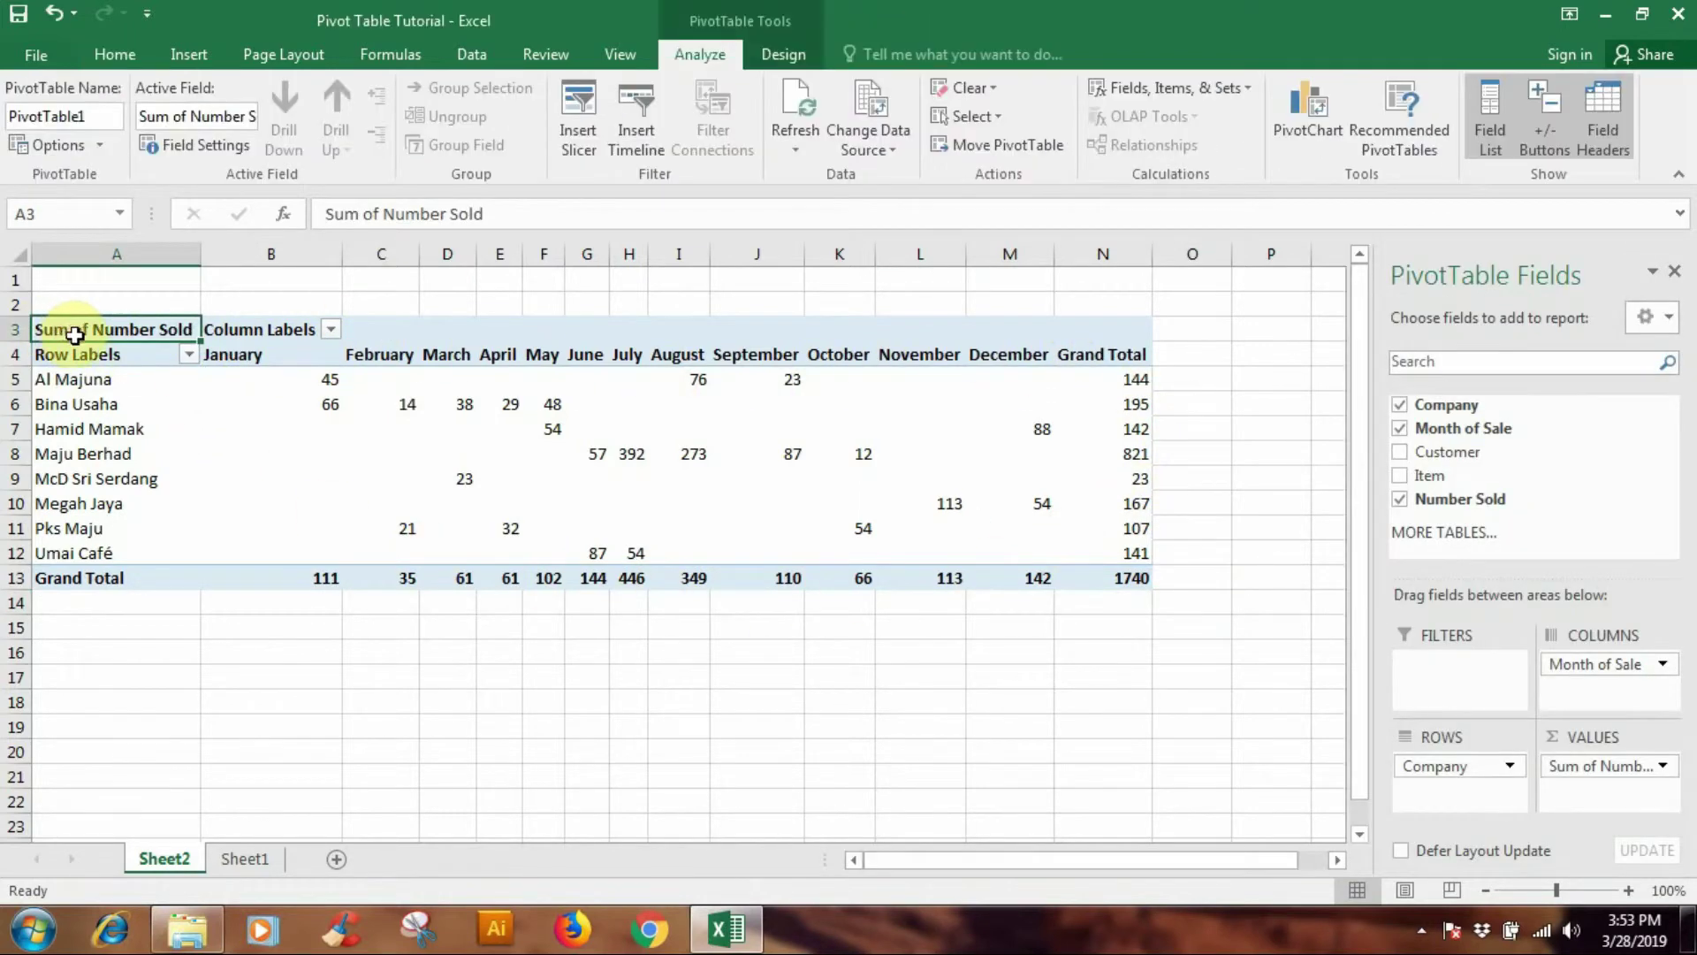